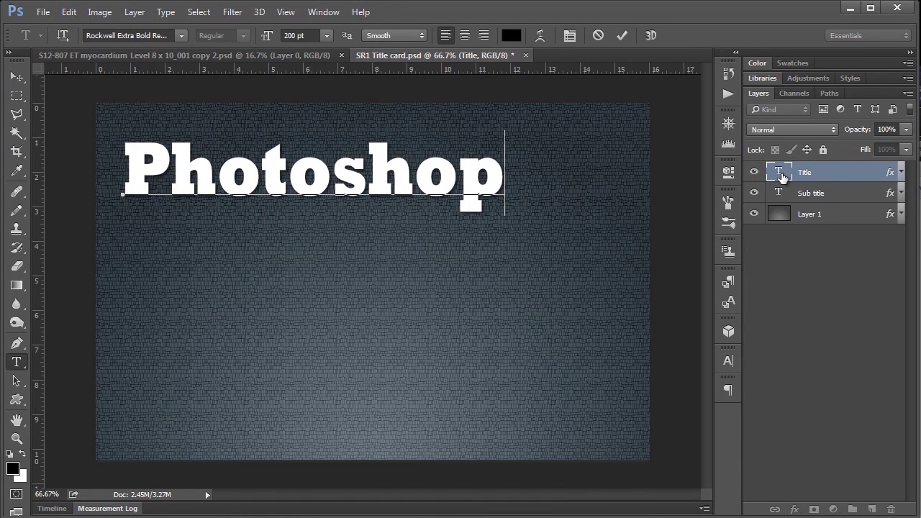
Type the title 'Photoshop for the Scientist' on two lines
text(for)
key(Return)
text(the Scientist)
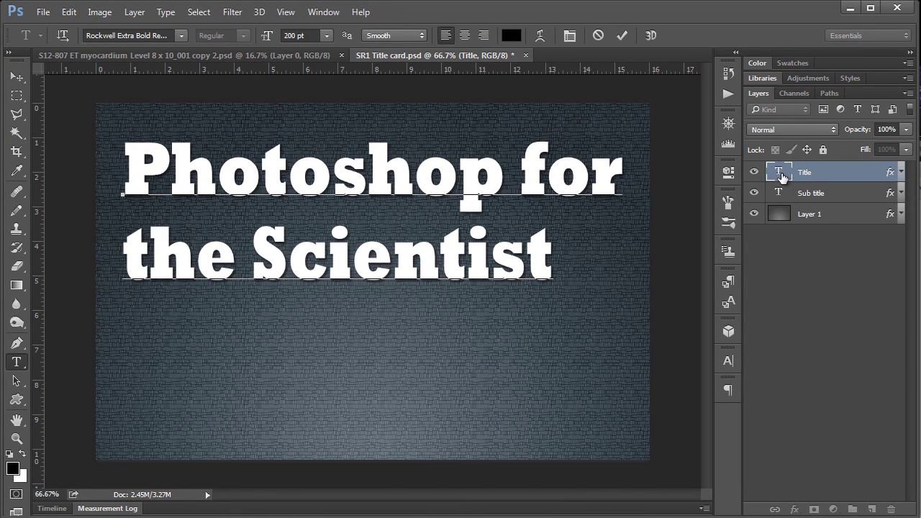
Enter and commit the three-line subtitle 'Special Request #1 / Measuring areas in a / histological section'
double_click(783, 193)
text(Special Req)
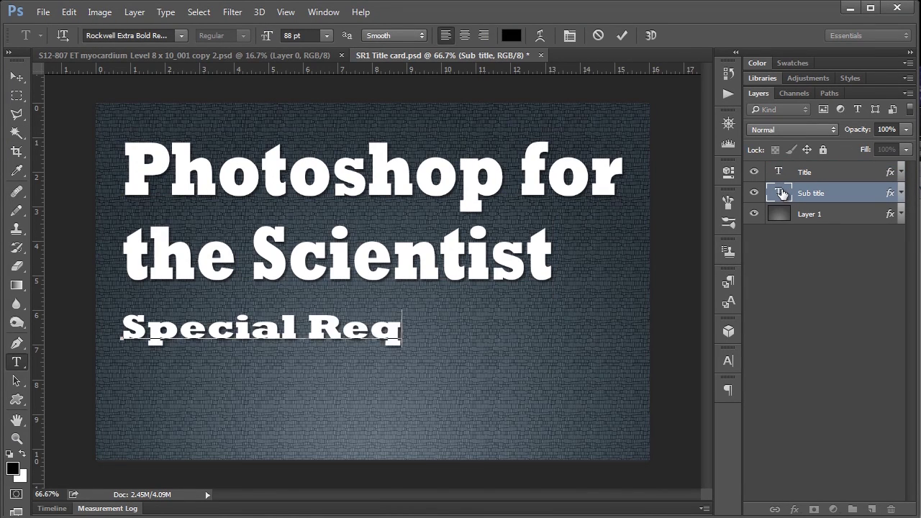
text(uest #1)
key(Return)
text(Measuri)
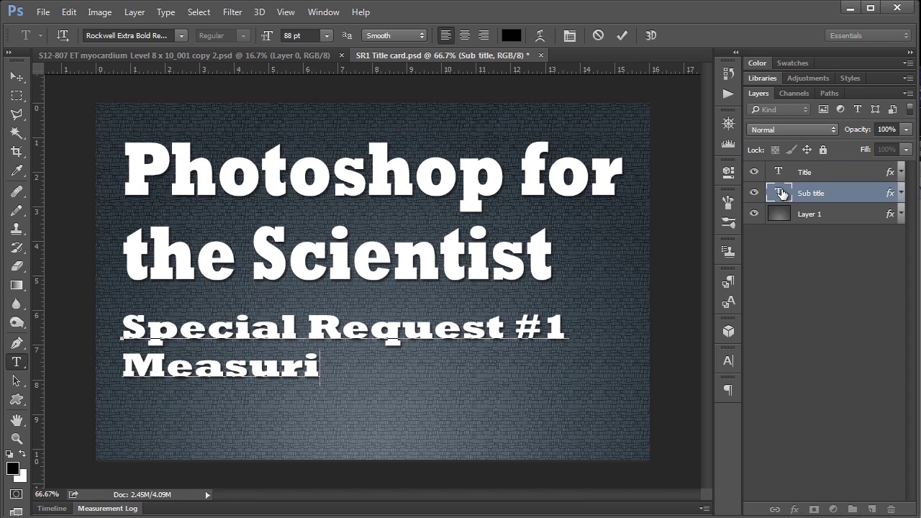
text(ng areas in a)
key(Return)
text(histologi)
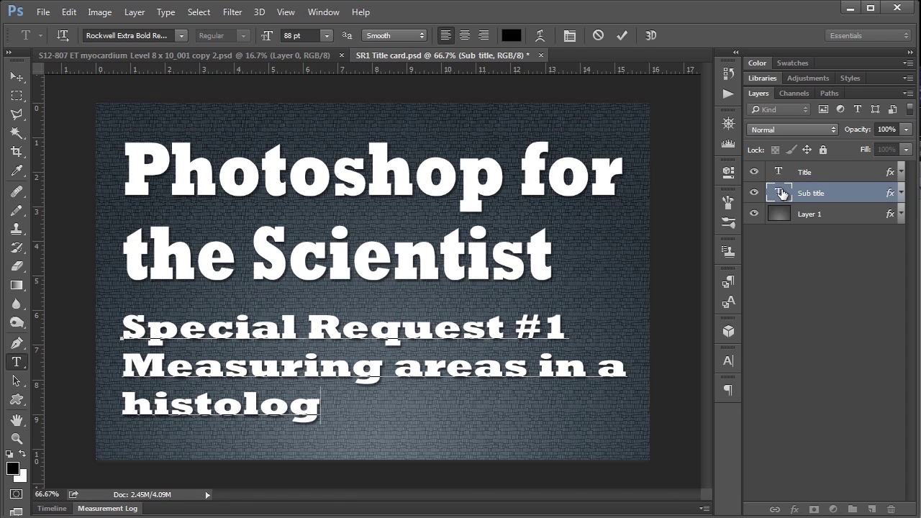
text(cal section)
key(ctrl+Return)
key(w)
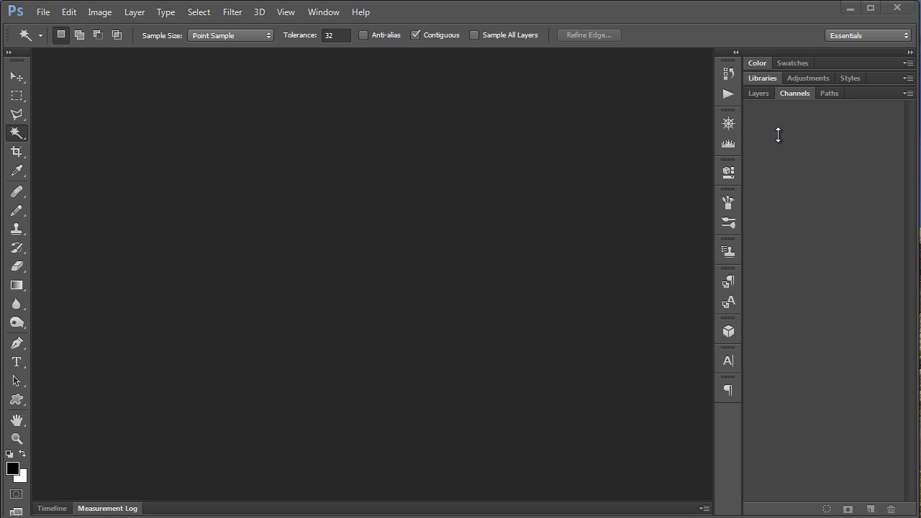
Drag the two myocardium JPEGs from the Special Request 1 folder into Photoshop
key(alt+Tab)
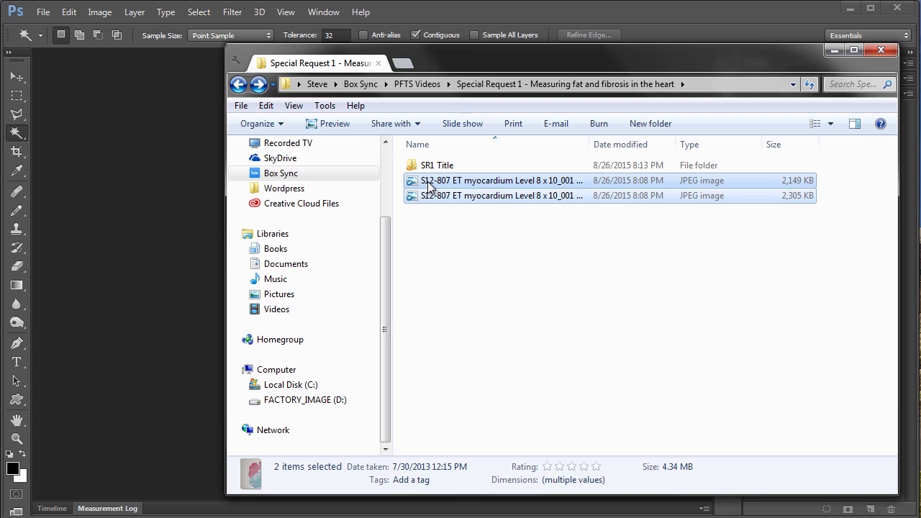
drag(430, 186, 169, 225)
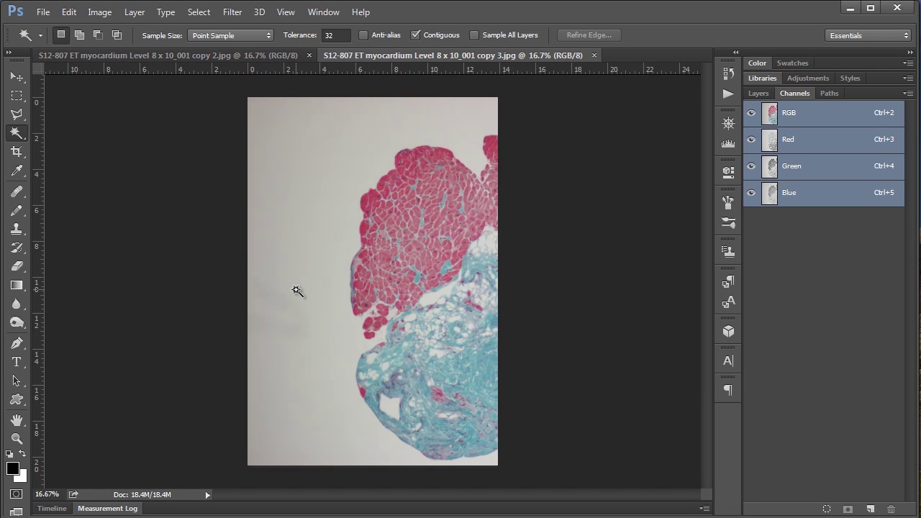
Photomerge both open myocardium files with Vignette Removal and Content Aware Fill Transparent Areas
click(759, 93)
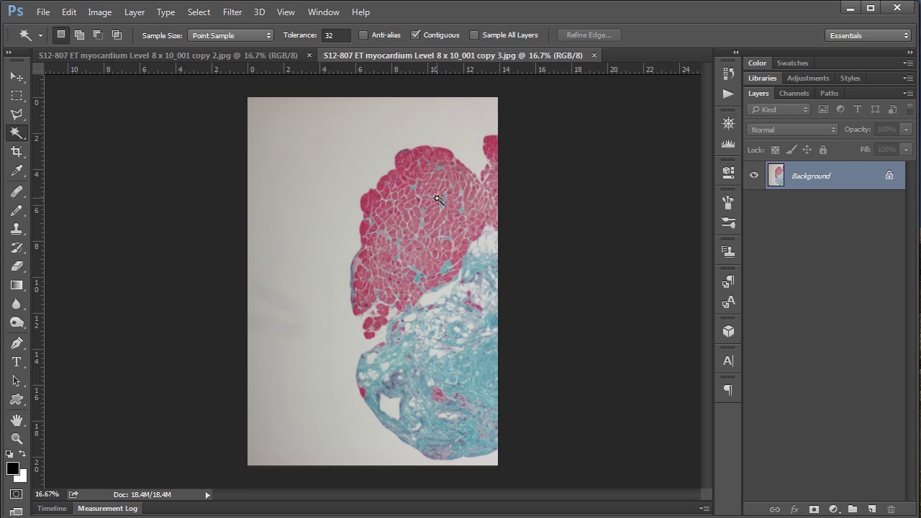
click(42, 15)
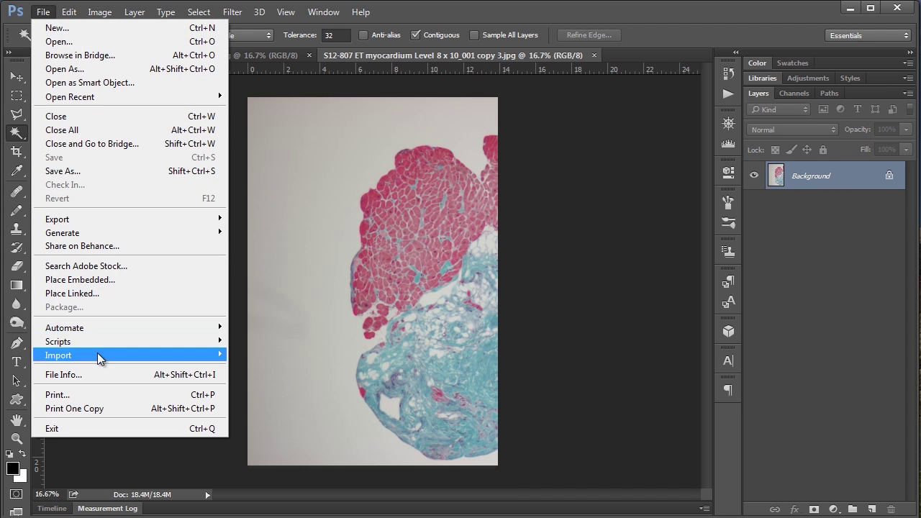
mouse_move(98, 327)
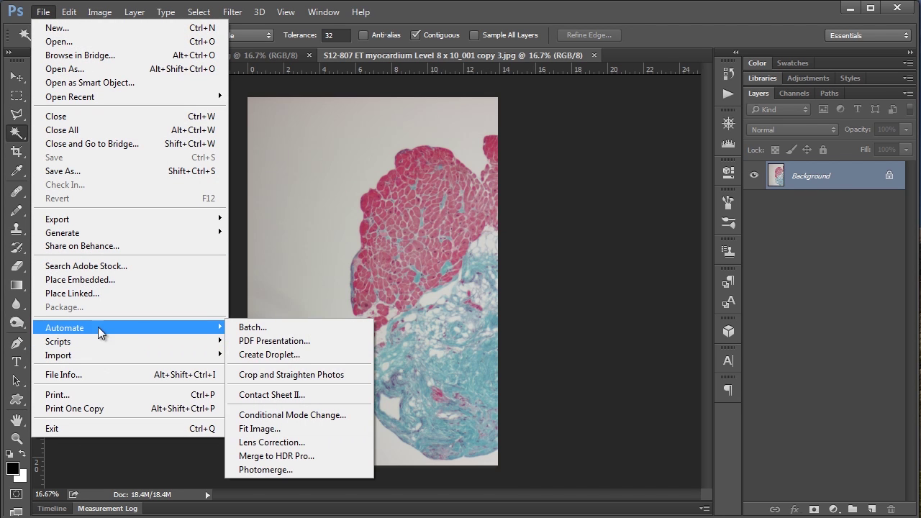
click(261, 470)
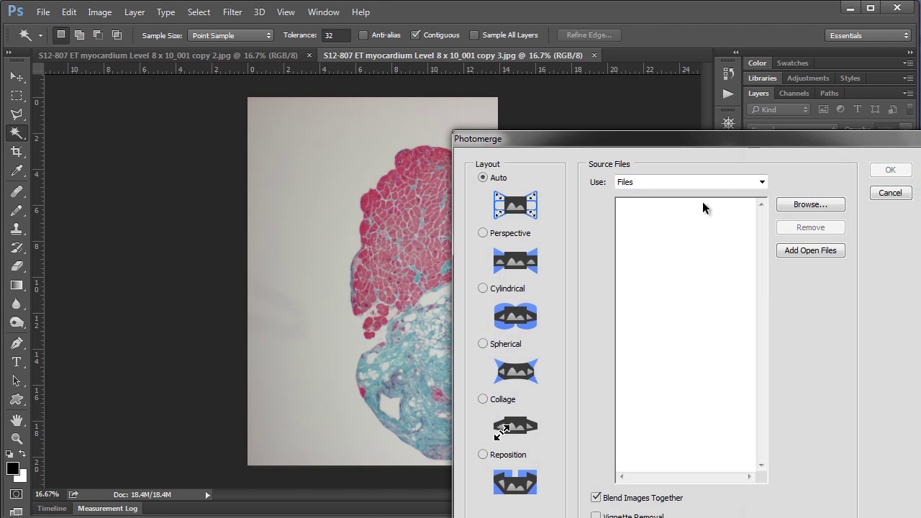
drag(759, 138, 528, 64)
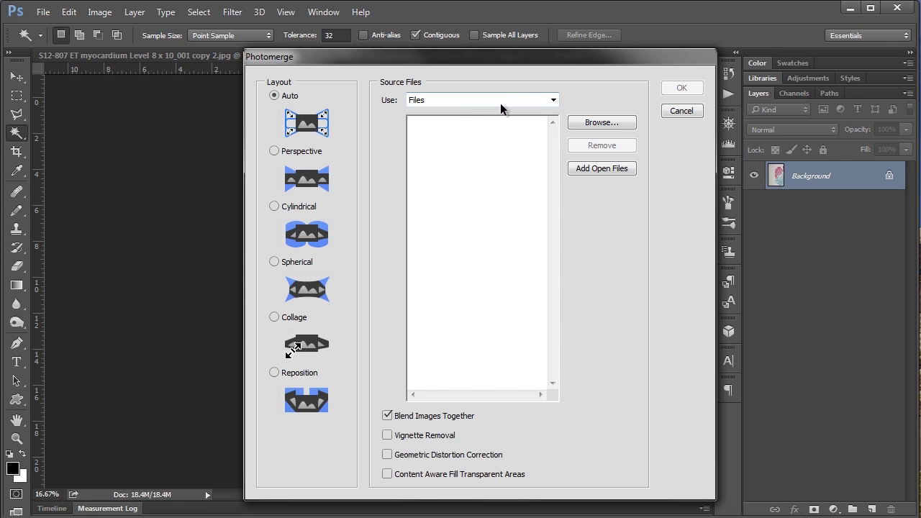
click(429, 100)
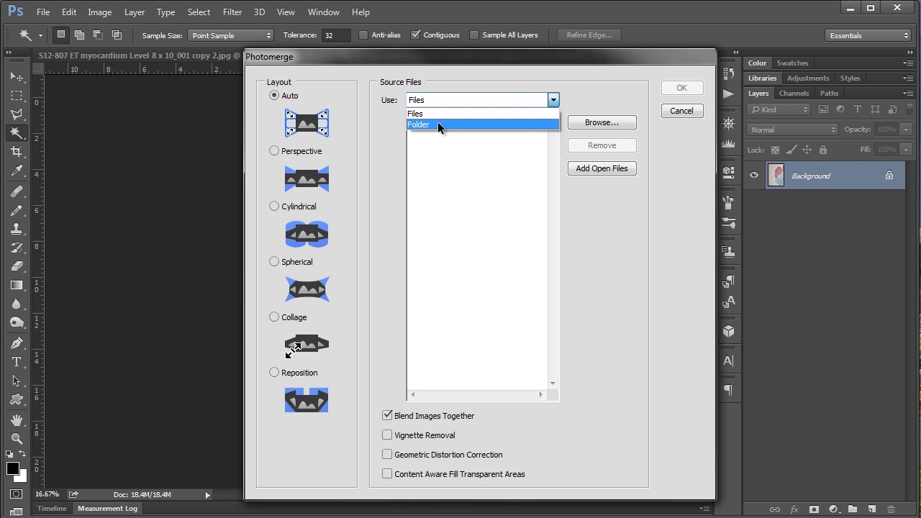
click(508, 108)
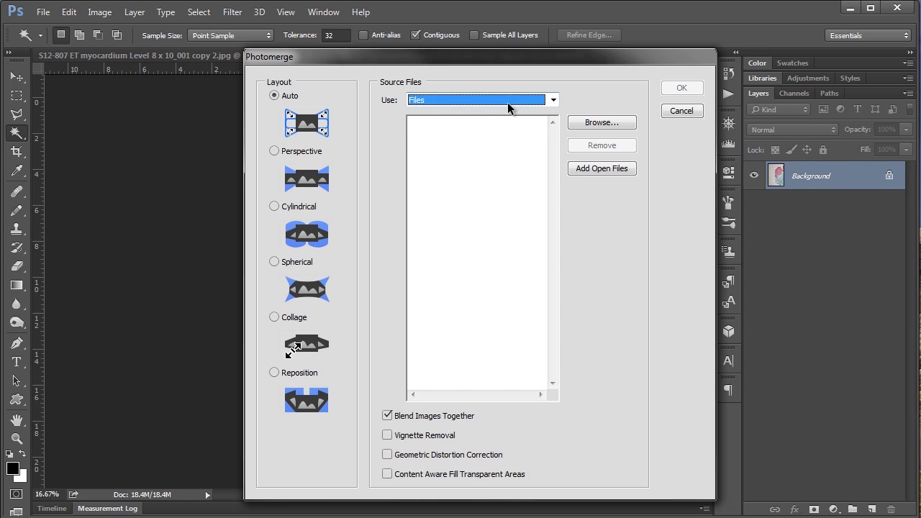
click(618, 169)
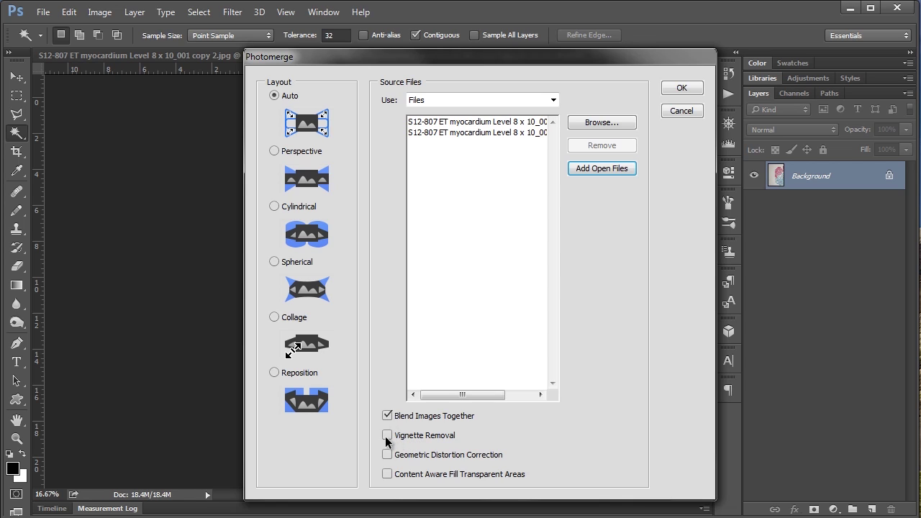
click(387, 435)
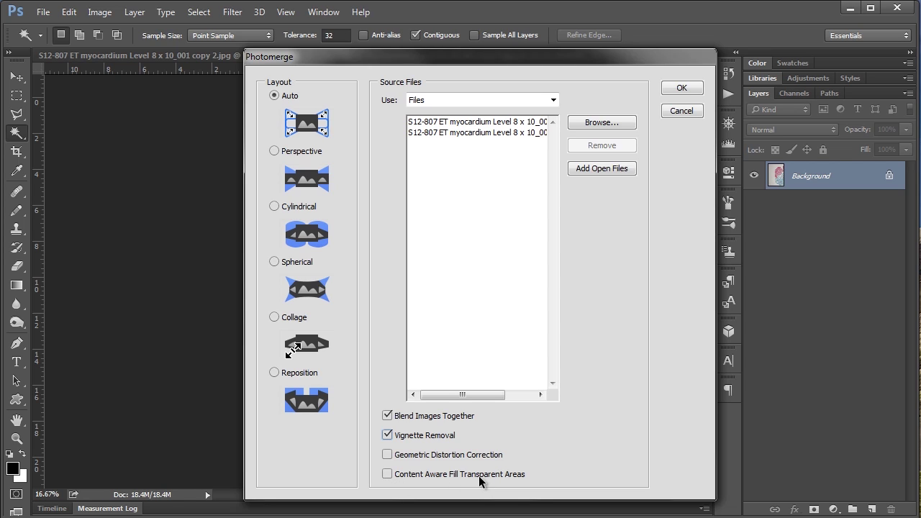
click(388, 475)
click(670, 87)
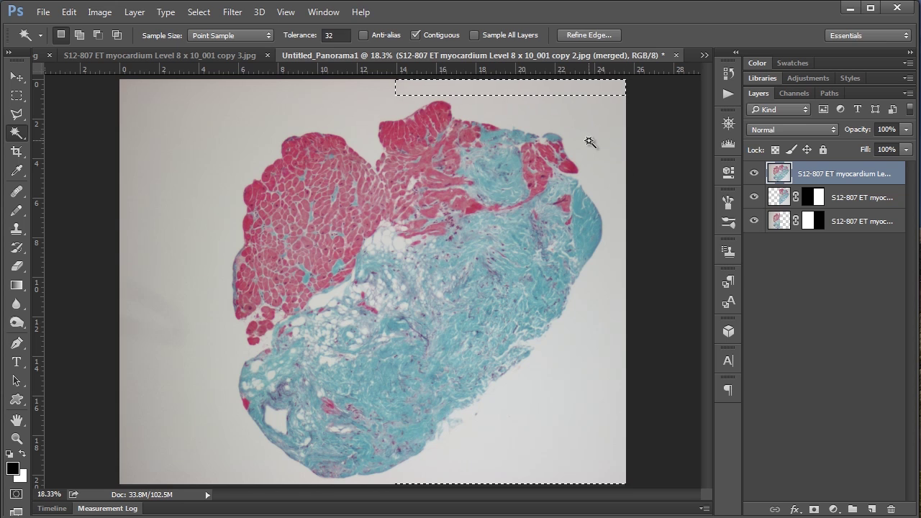
Deselect and delete the extra combined top layer
key(ctrl+d)
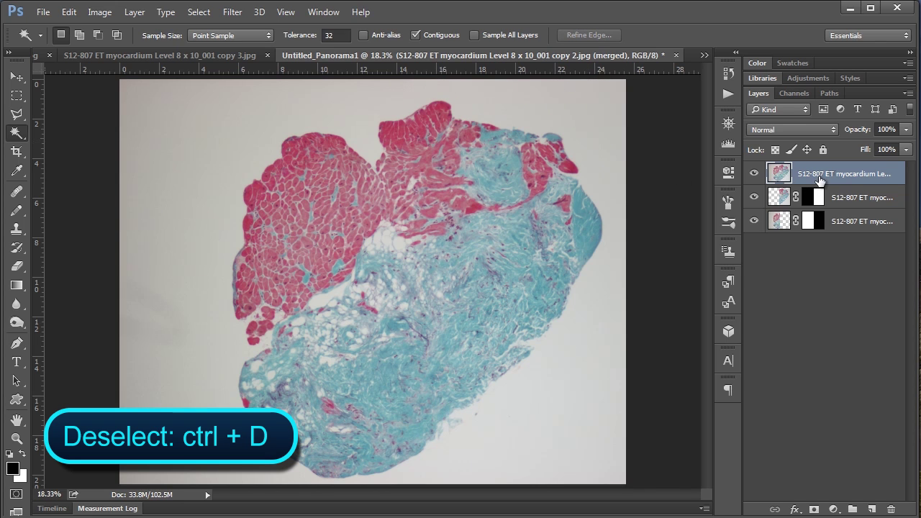
click(755, 174)
click(754, 174)
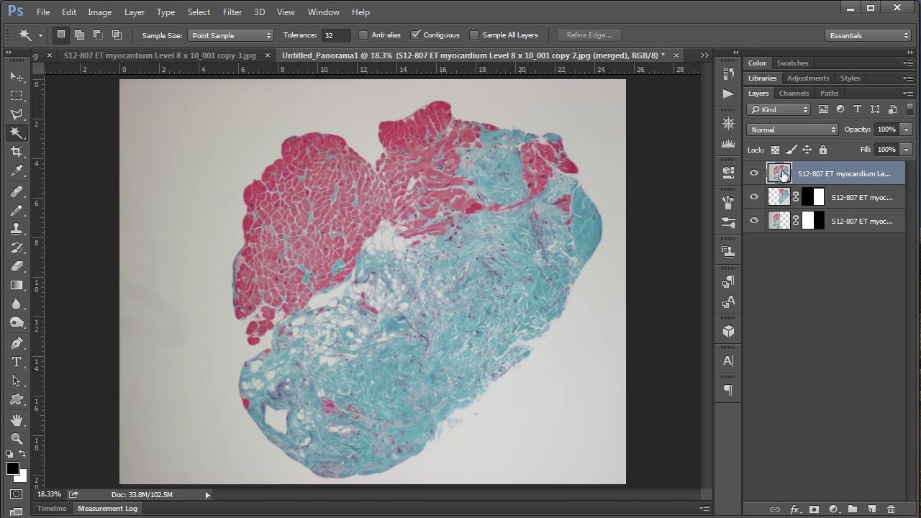
drag(790, 176, 892, 510)
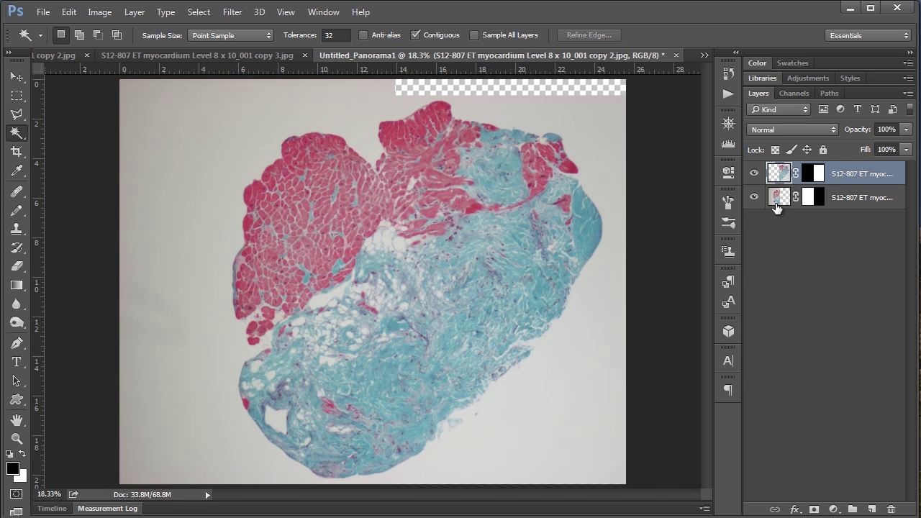
Merge the remaining visible layers into a single panorama layer with Layer > Merge Visible
click(782, 202)
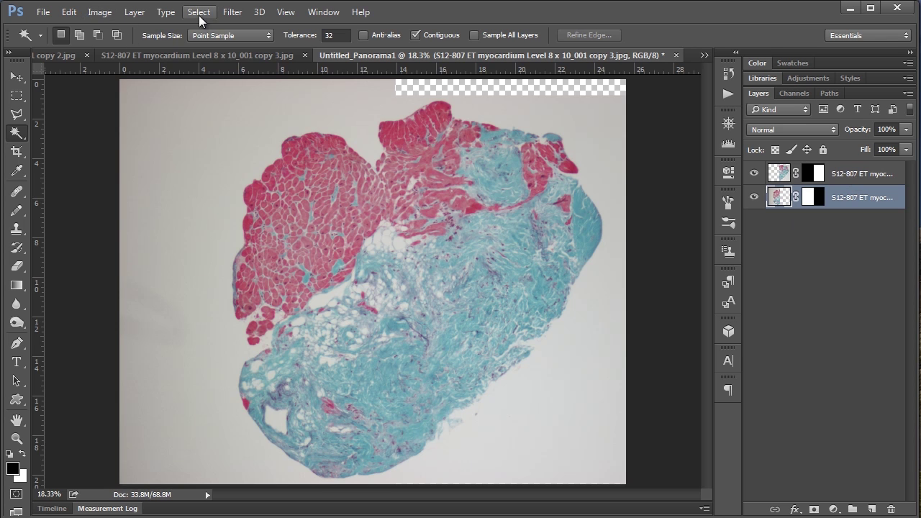
click(163, 14)
mouse_move(146, 17)
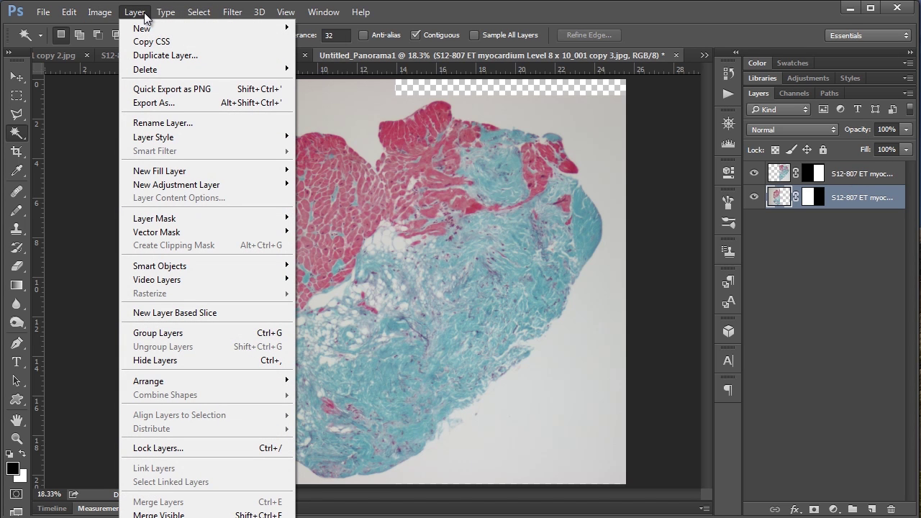
click(198, 516)
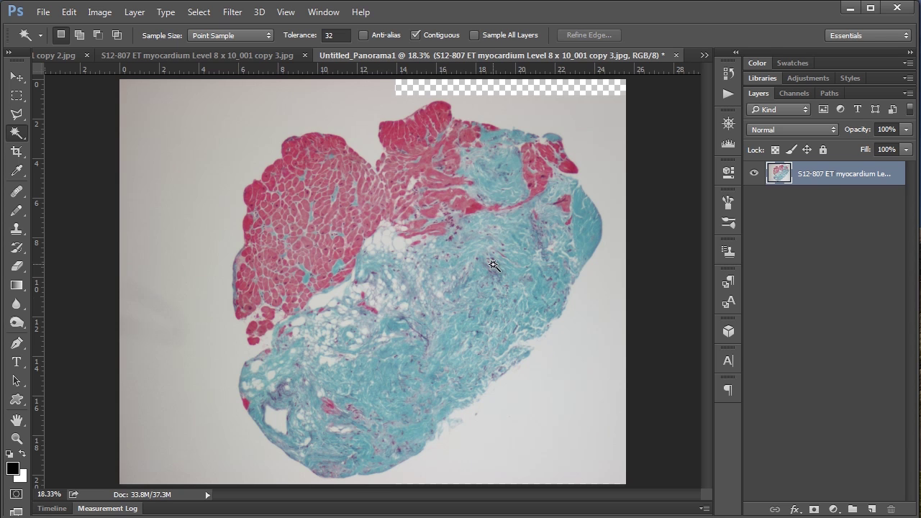
Magic-wand the white slide background beside the tissue (Contiguous, tolerance 32)
click(246, 158)
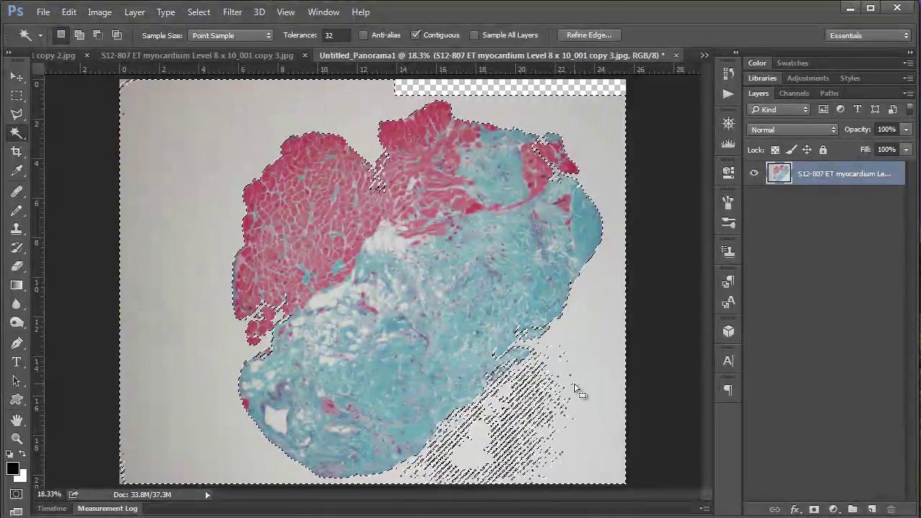
Add the missed lower-right background patch and tissue edges to the selection
key(shift)
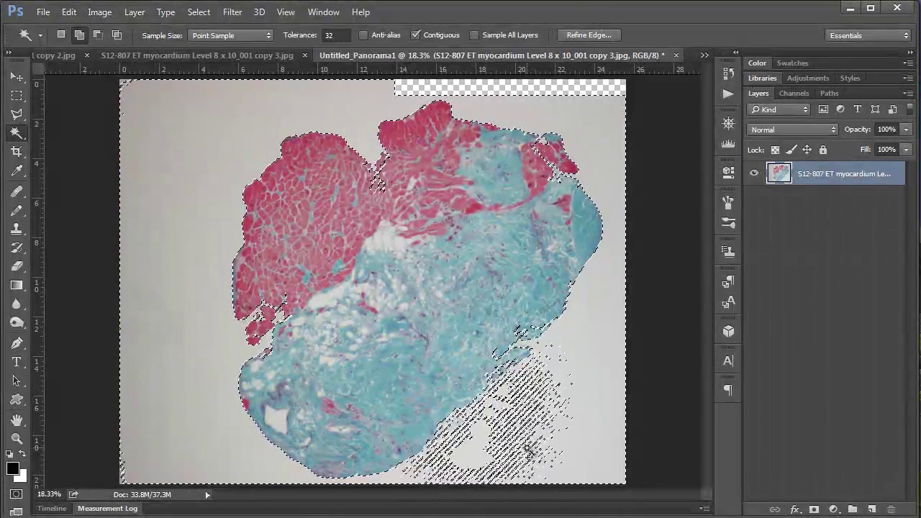
shift+click(516, 405)
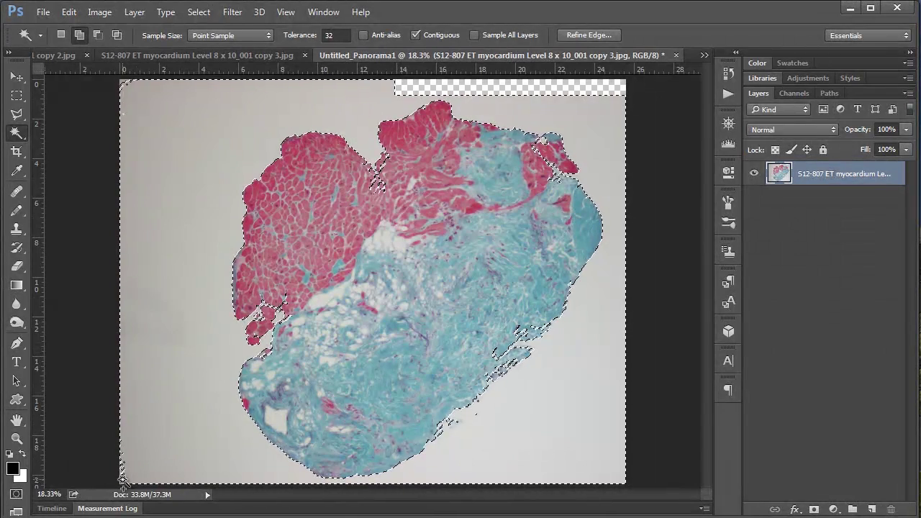
shift+click(554, 97)
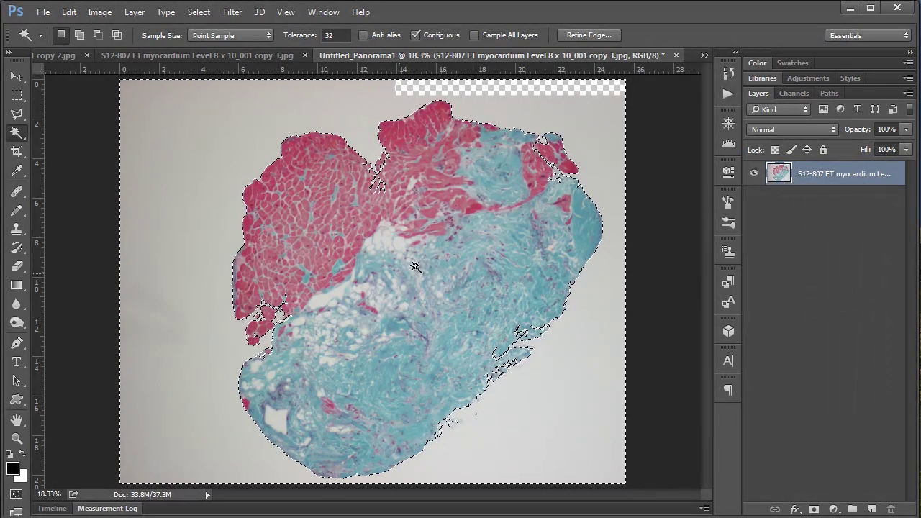
click(18, 496)
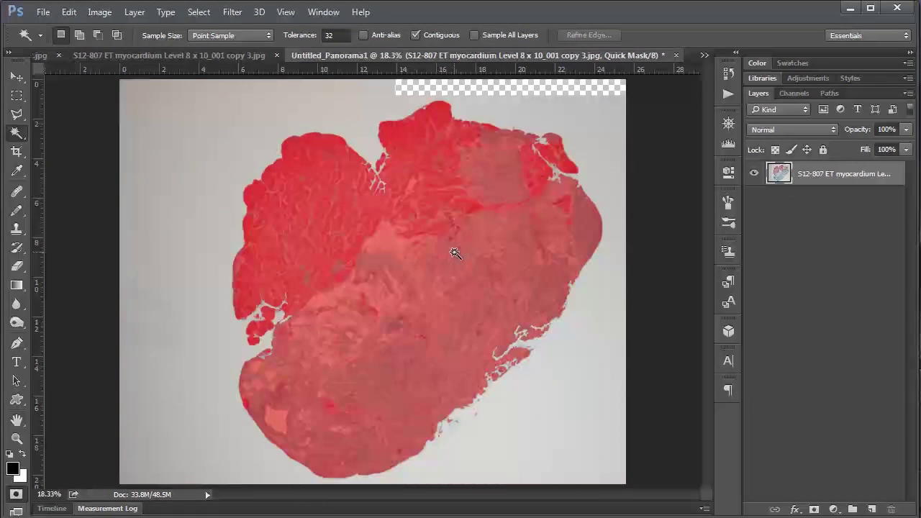
key(q)
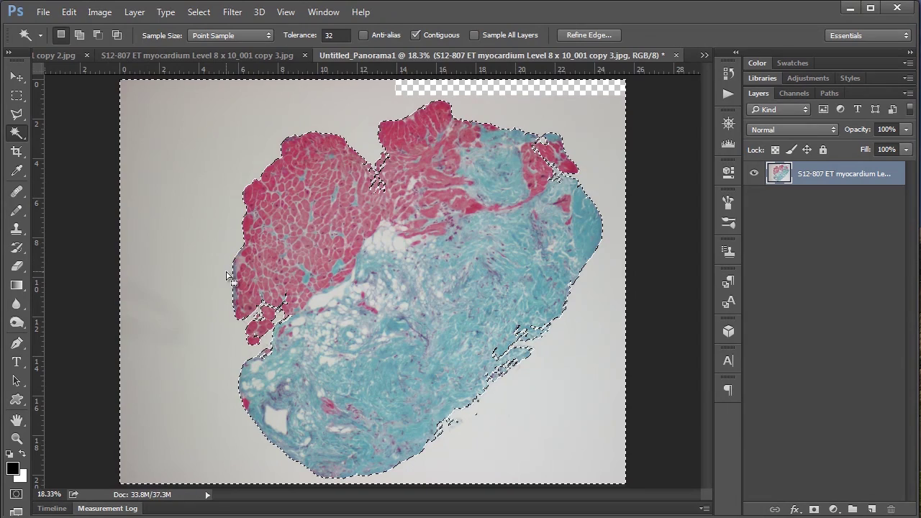
Save the current selection as a channel named Biopsy
click(199, 12)
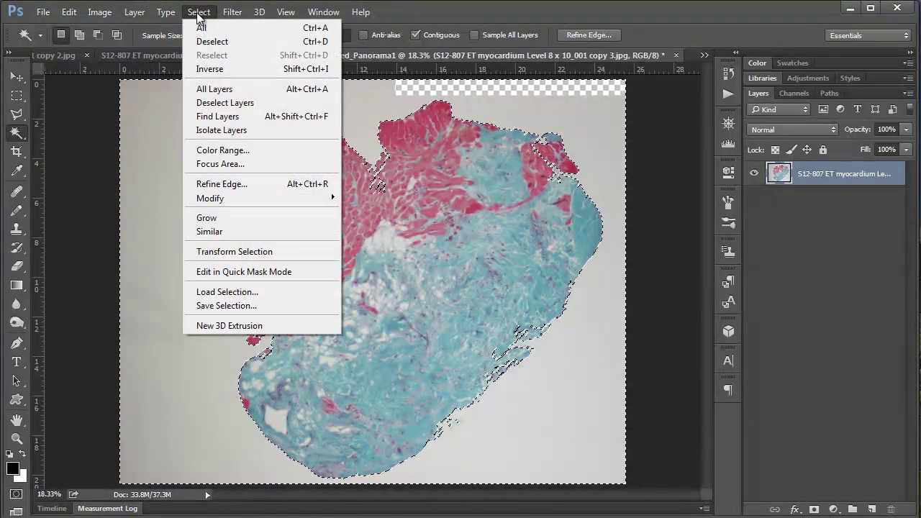
click(207, 306)
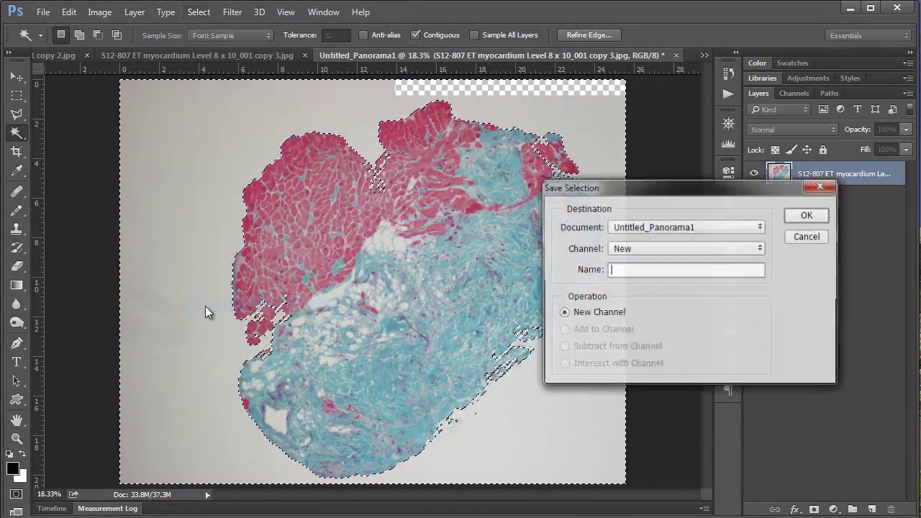
text(Biopsy)
key(Return)
Inspect the Biopsy channel, delete it, and invert the selection onto the tissue
click(793, 93)
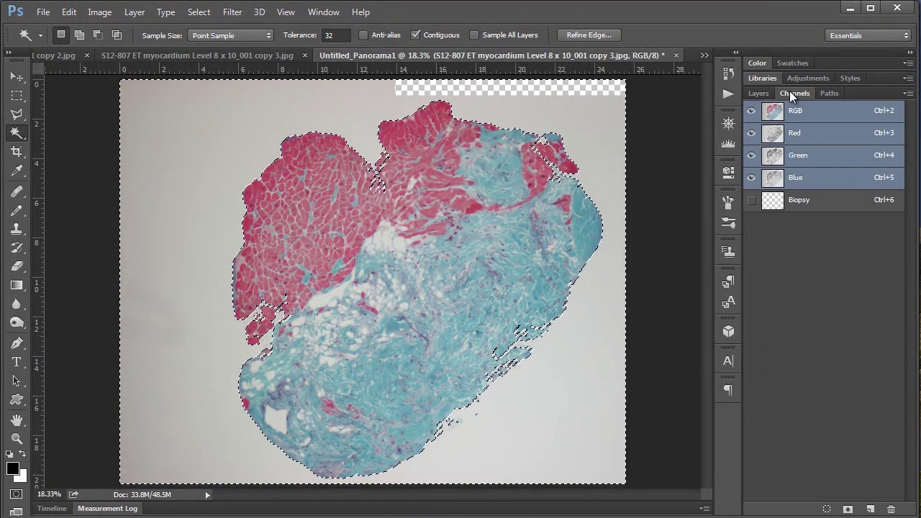
click(842, 209)
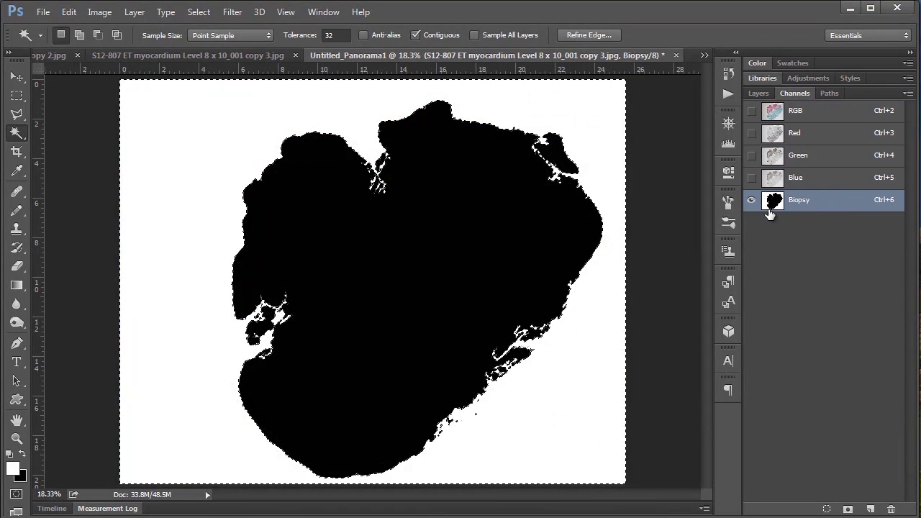
click(817, 119)
key(ctrl+6)
click(817, 114)
drag(819, 201, 892, 509)
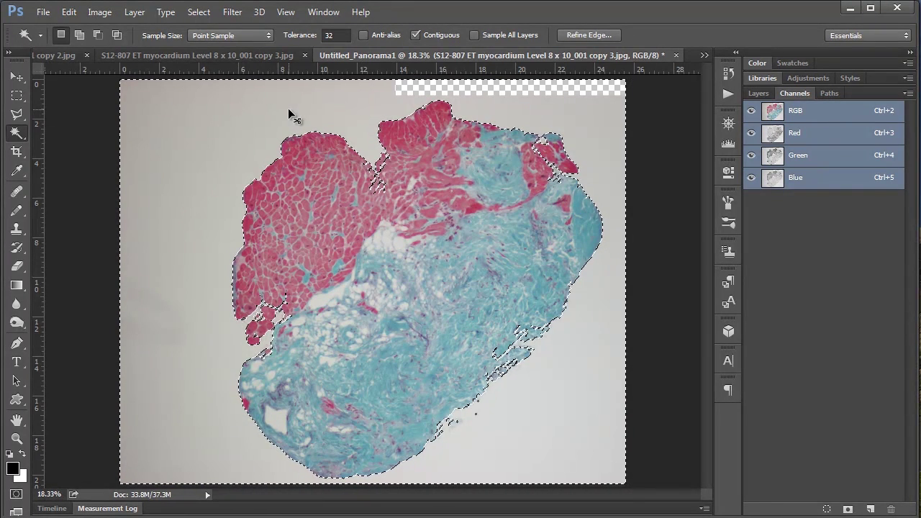
key(ctrl+shift+i)
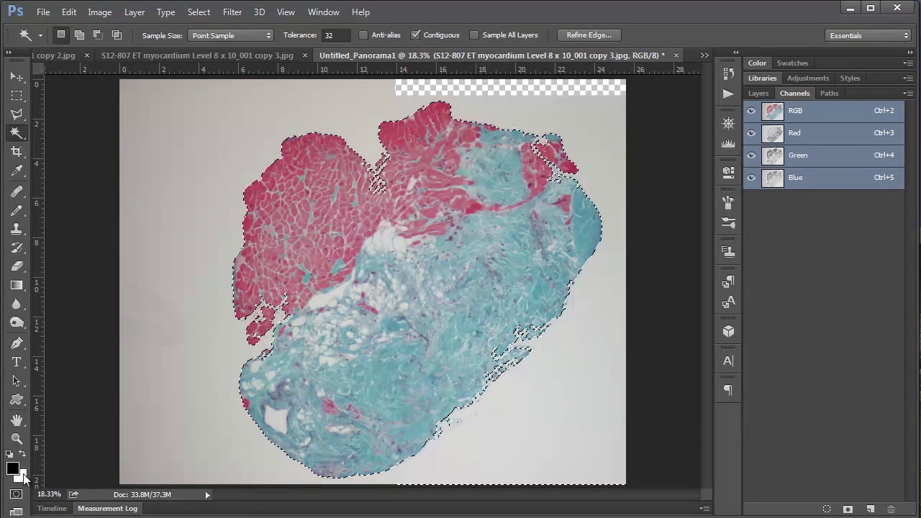
Preview the tissue selection in Quick Mask to confirm the slide background is masked out
click(15, 495)
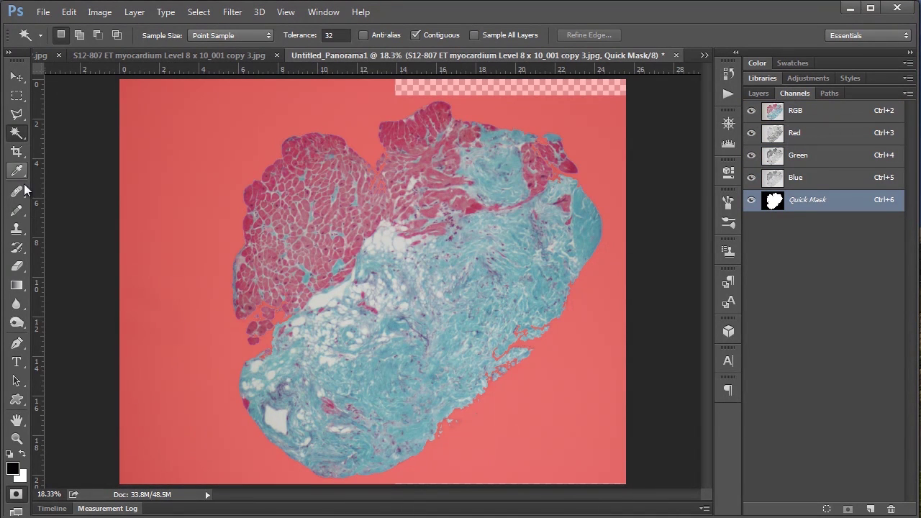
click(21, 210)
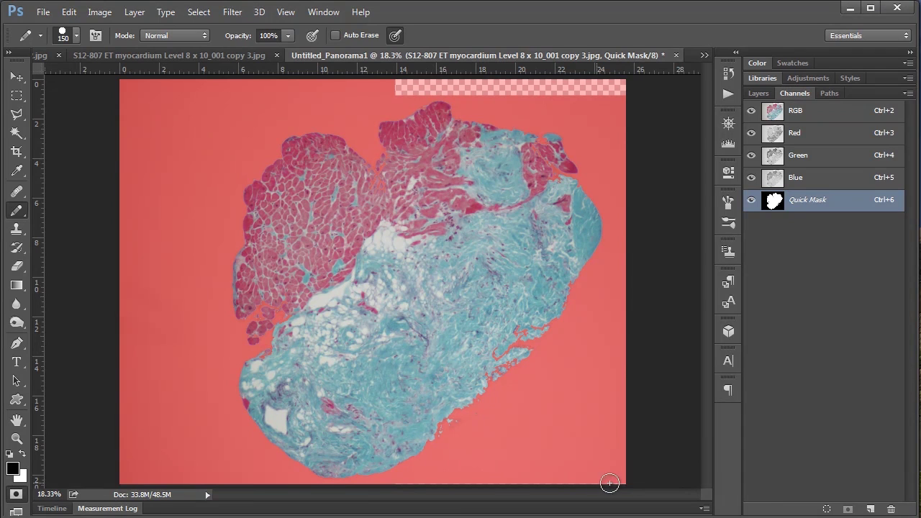
click(17, 494)
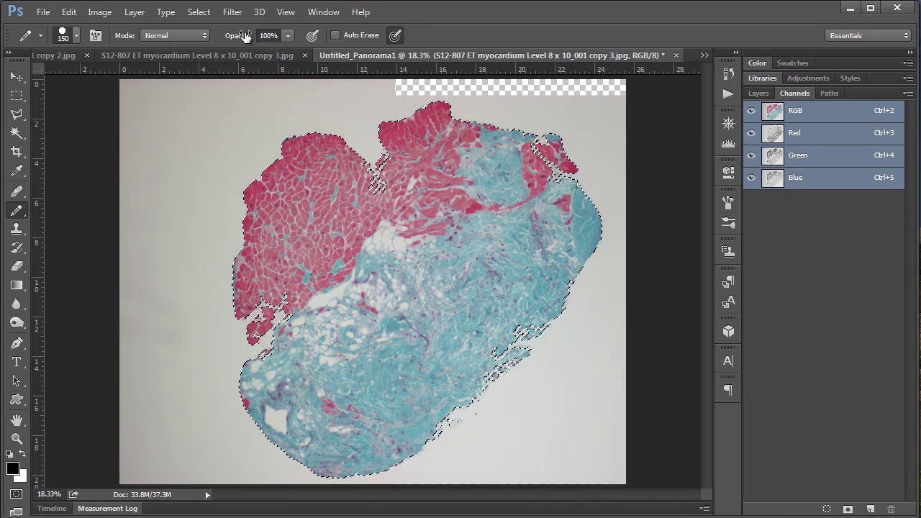
click(205, 15)
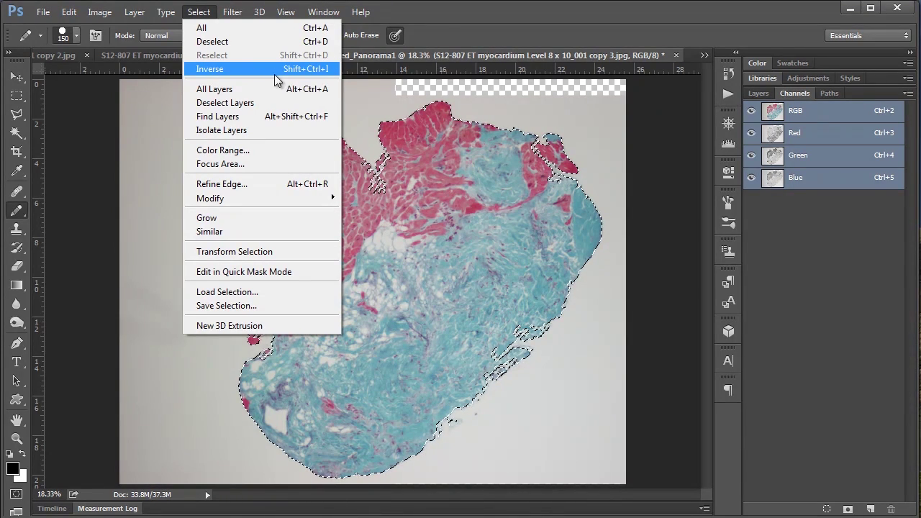
Save the selection as channel 'Biopsy', verify its white-on-black tissue mask, then return to RGB
click(236, 308)
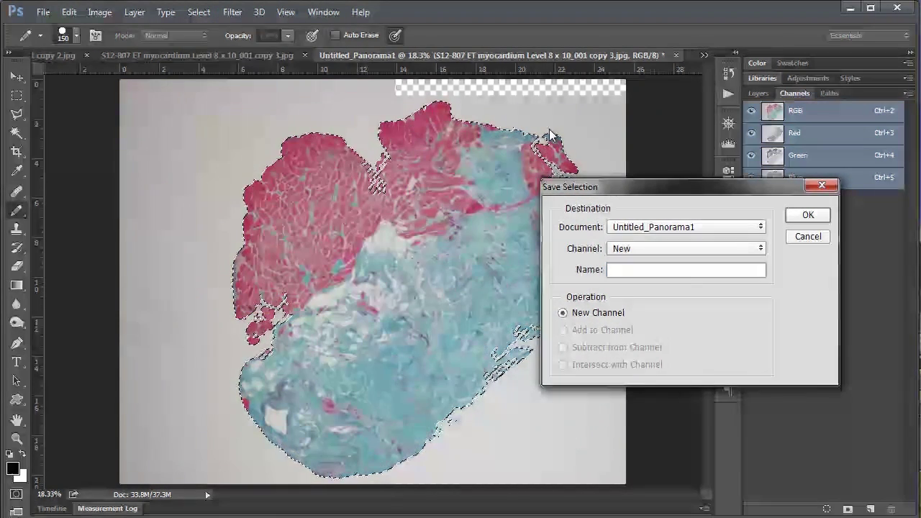
text(Biopsy)
key(Return)
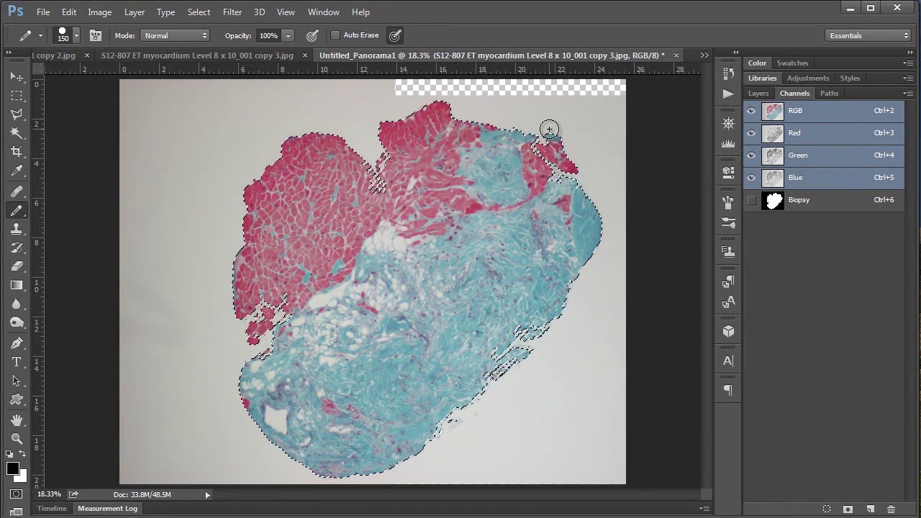
click(812, 205)
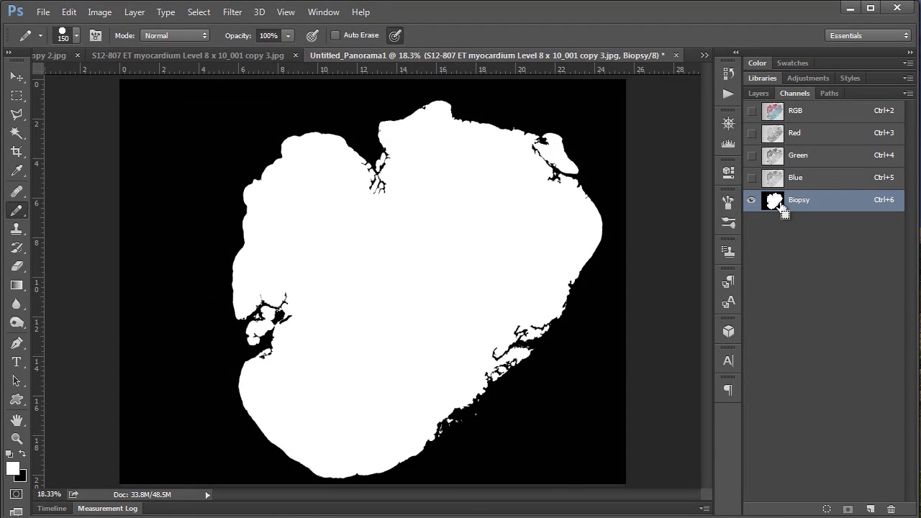
key(ctrl+i)
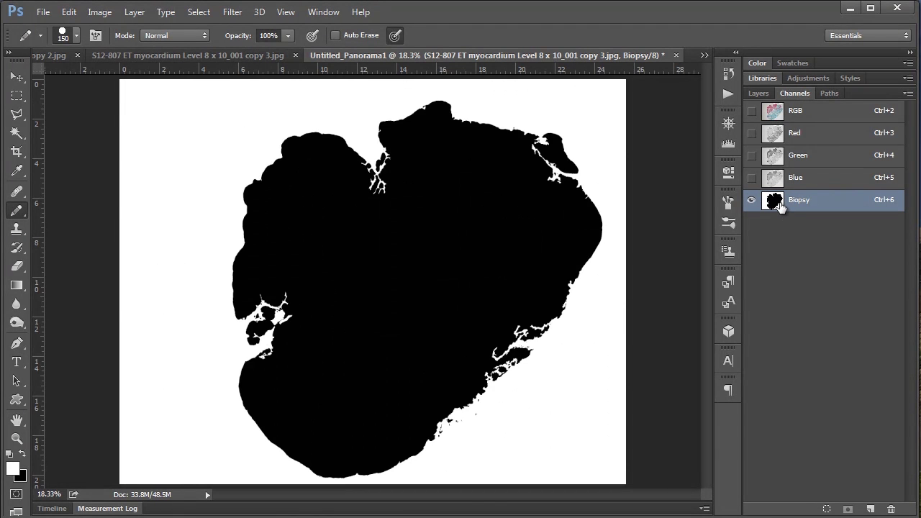
key(ctrl+i)
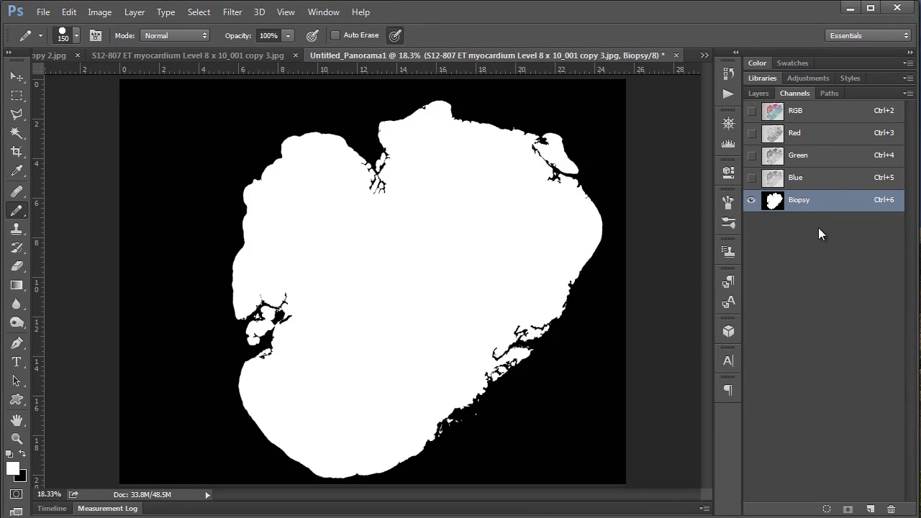
click(828, 113)
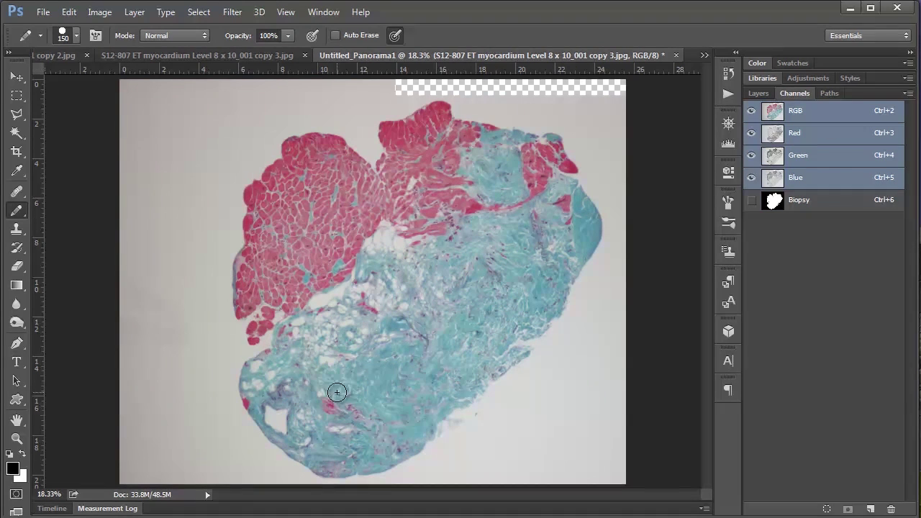
Magic-wand the white fatty gap in the tissue centre, add another gap, undoing the spillover
key(w)
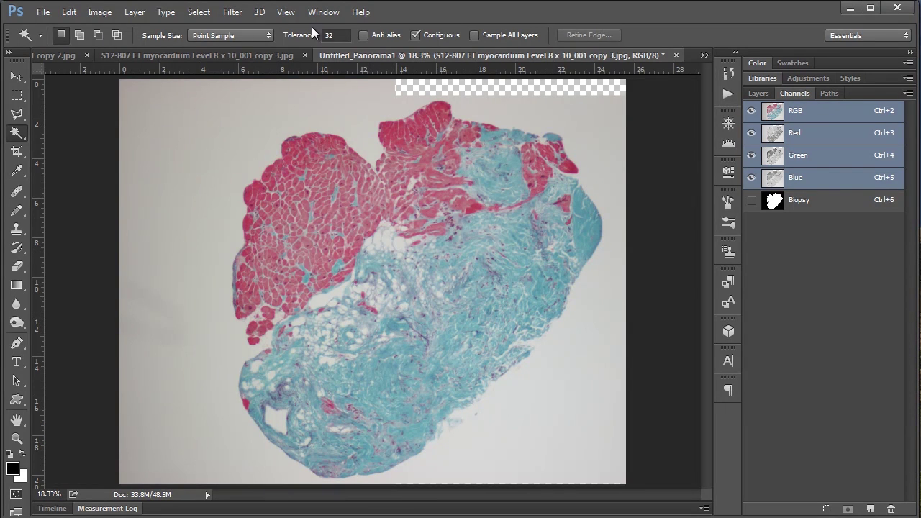
click(378, 239)
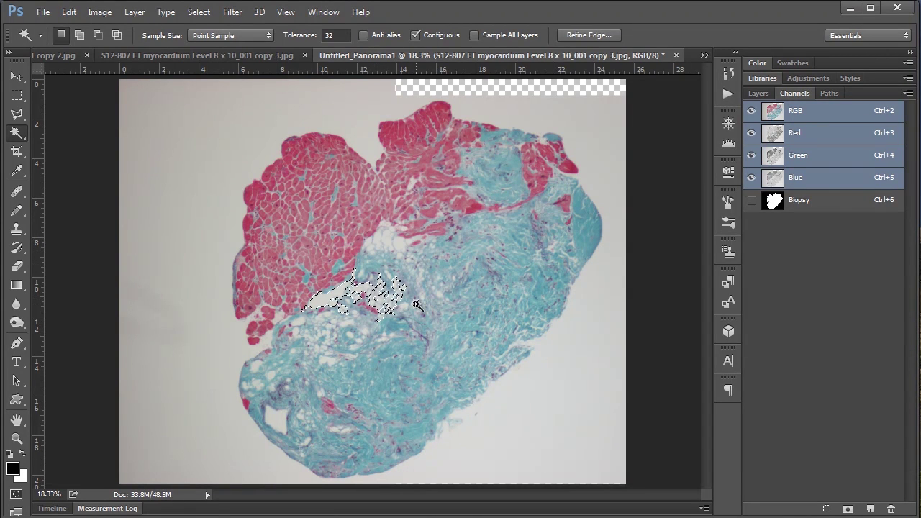
key(shift)
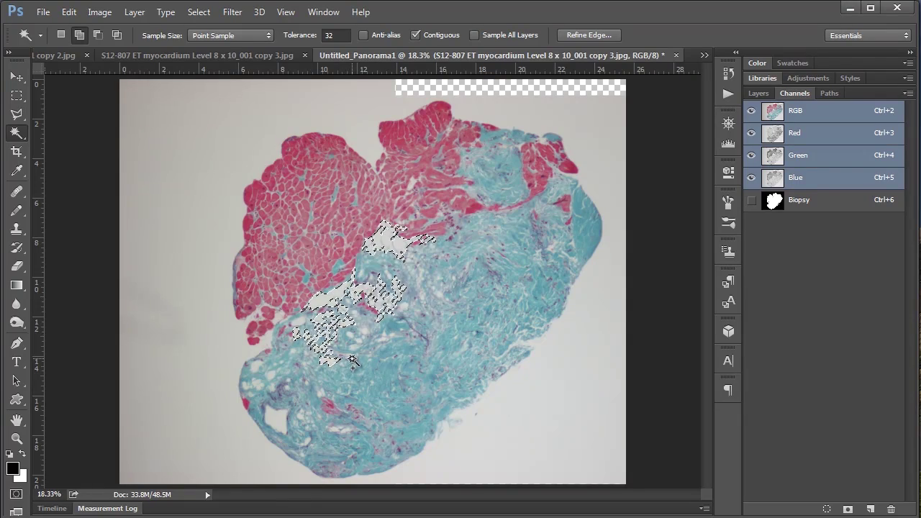
shift+click(349, 355)
key(ctrl+z)
key(shift)
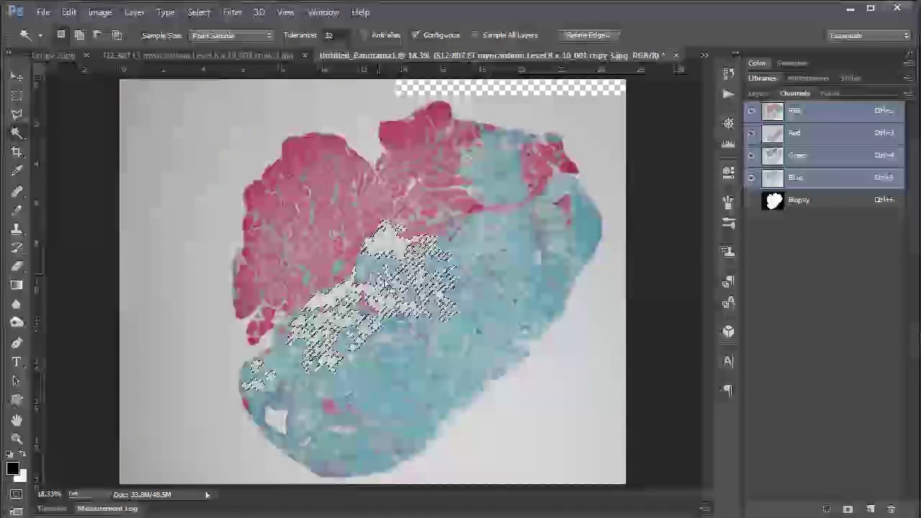
Save the current pale-tissue selection as a new channel named Fat
click(200, 12)
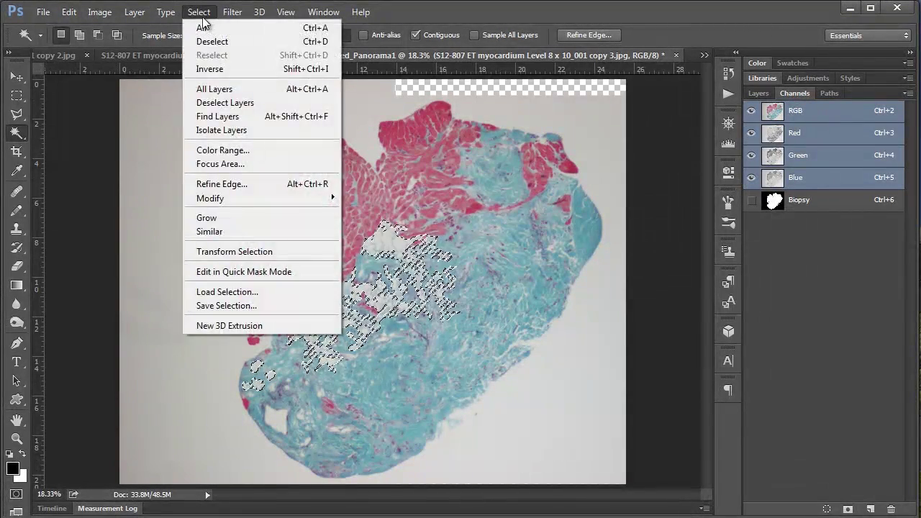
click(195, 308)
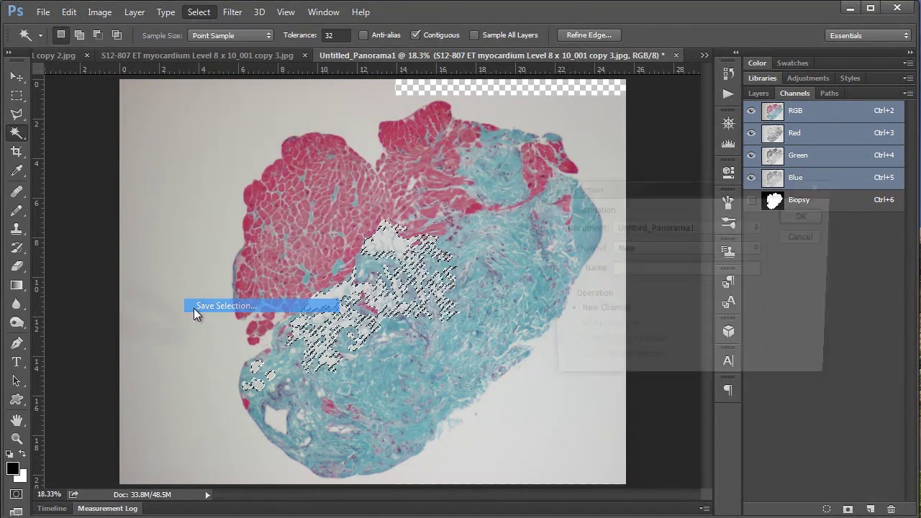
text(Fat)
key(Return)
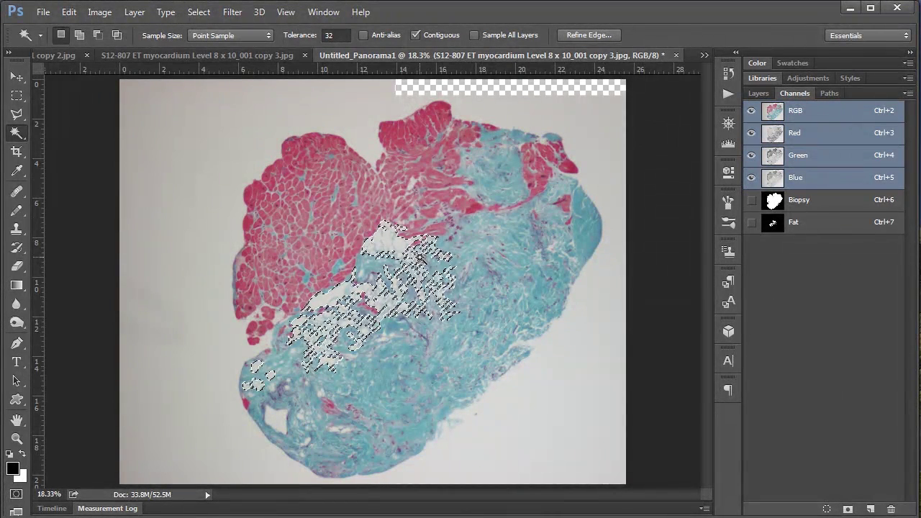
Deselect with Ctrl+D, then check the Select menu's Deselect entry without choosing anything
key(ctrl+d)
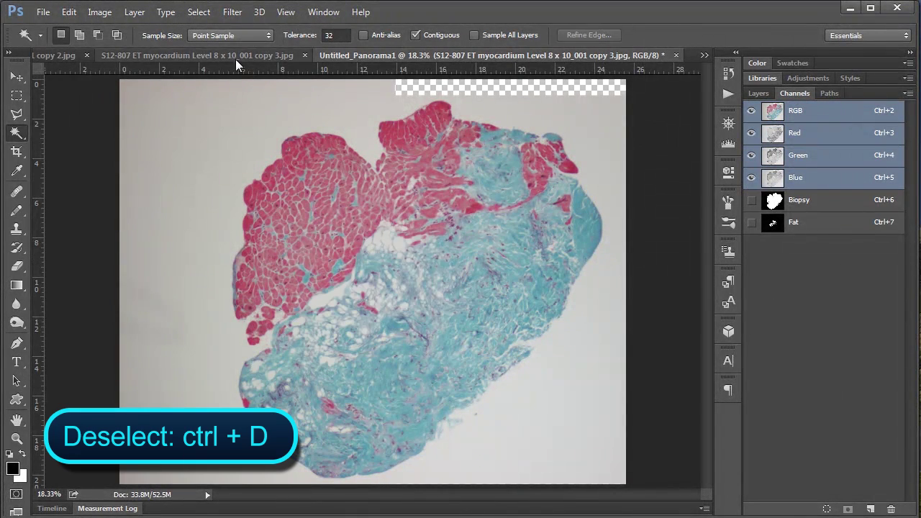
click(205, 13)
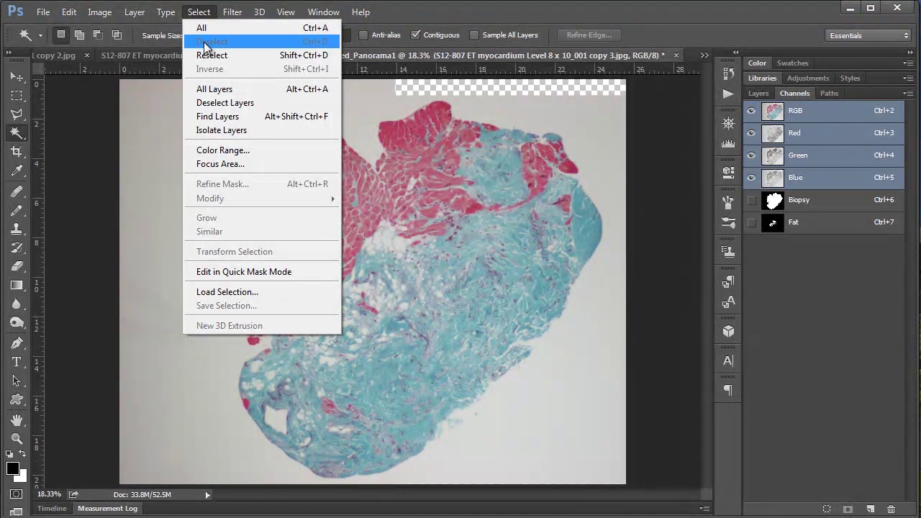
click(206, 13)
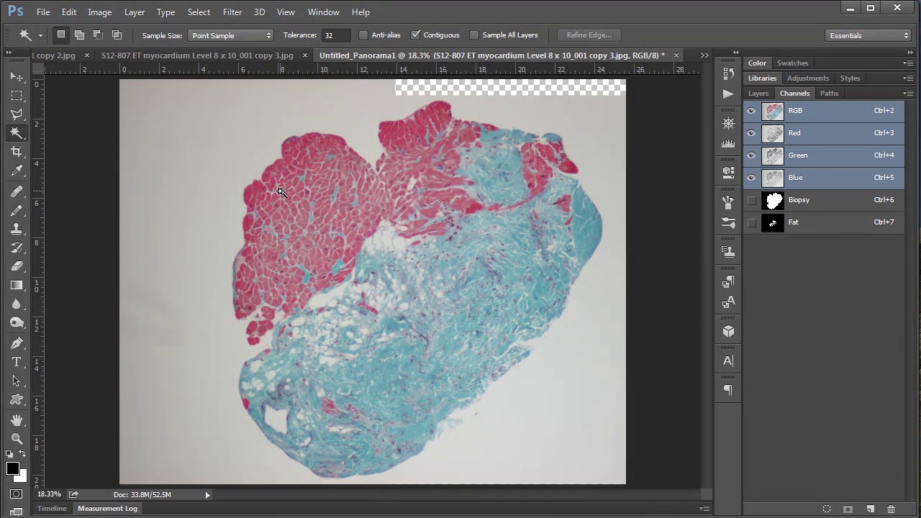
Make a trial Magic Wand selection across the blue-stained tissue, then discard it
click(359, 400)
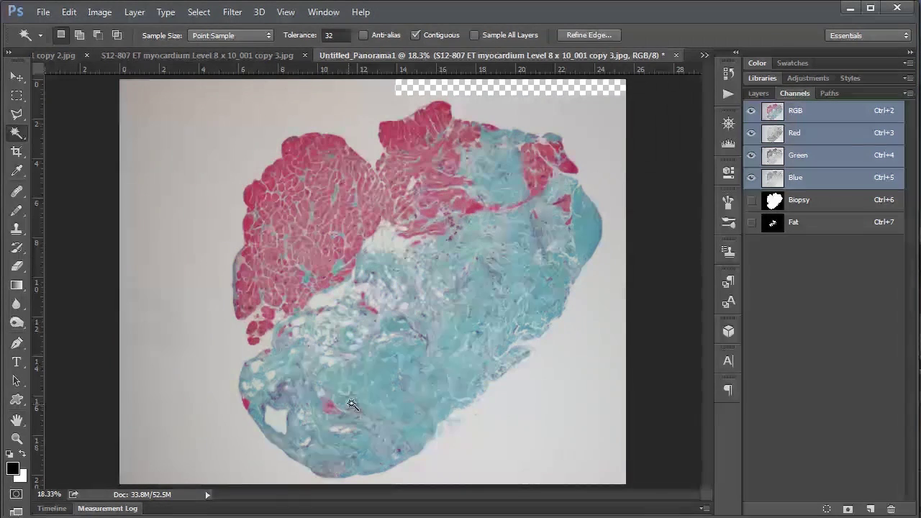
shift+click(432, 273)
shift+click(486, 296)
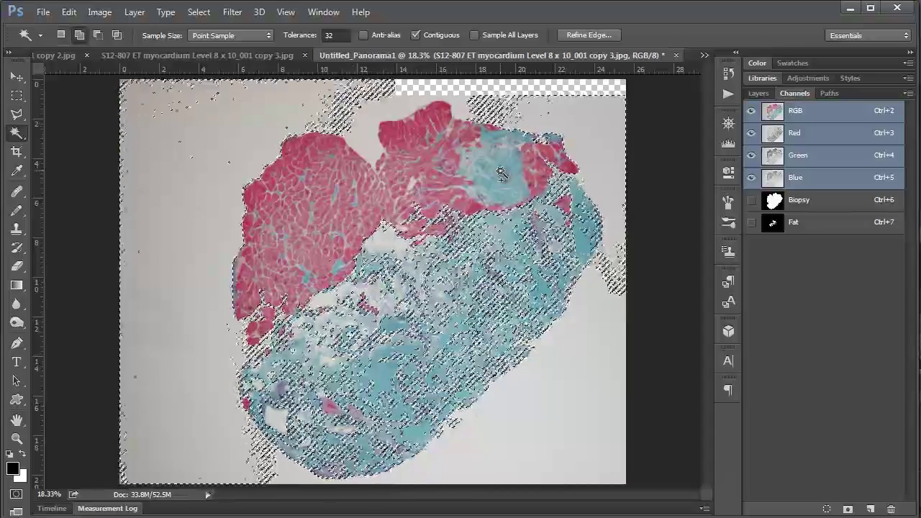
key(ctrl+d)
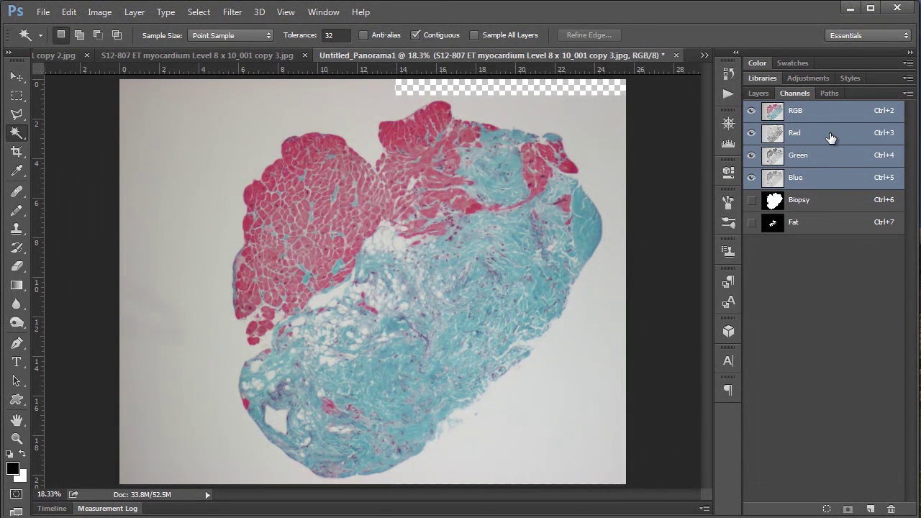
Compare the Green and Blue channels, ending on the Red channel alone in greyscale
click(822, 161)
click(819, 177)
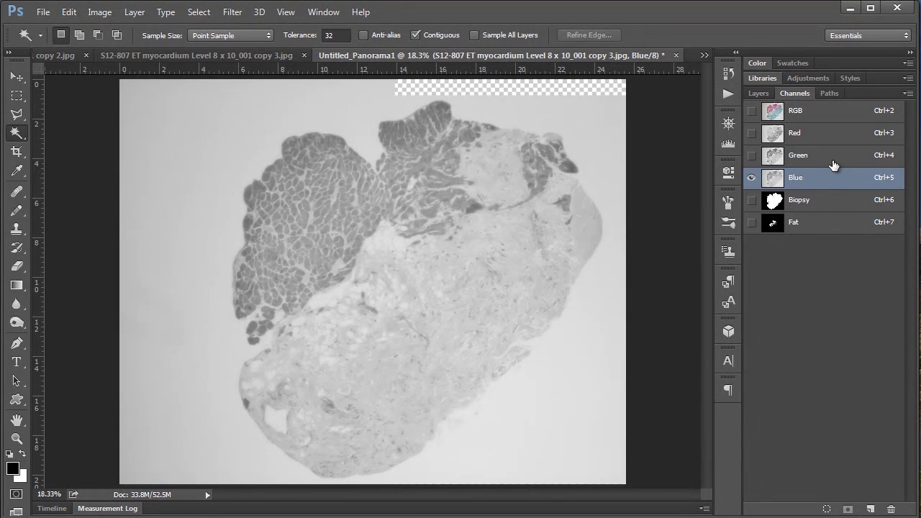
click(834, 166)
click(822, 186)
click(826, 159)
click(825, 139)
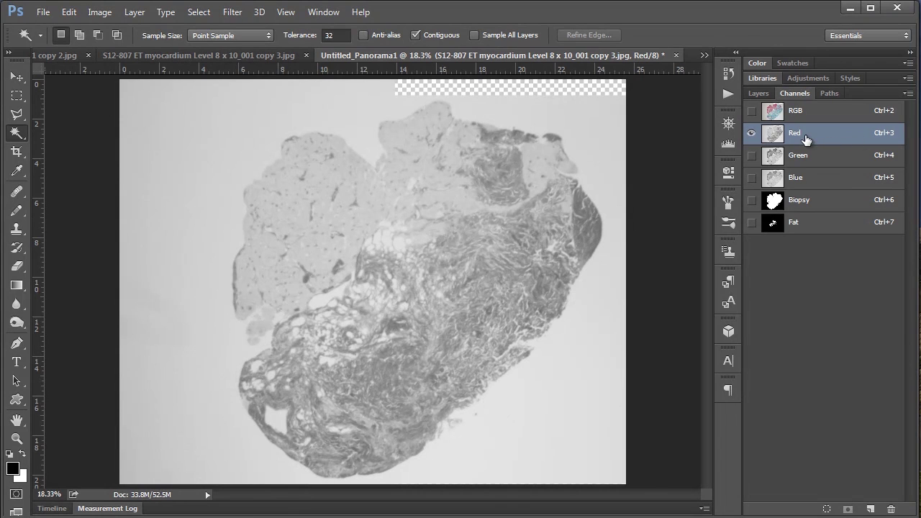
Duplicate the Red channel via Create New Channel and rename the Red copy to Fibrosis
drag(808, 138, 868, 509)
double_click(805, 245)
text(Fibrosis)
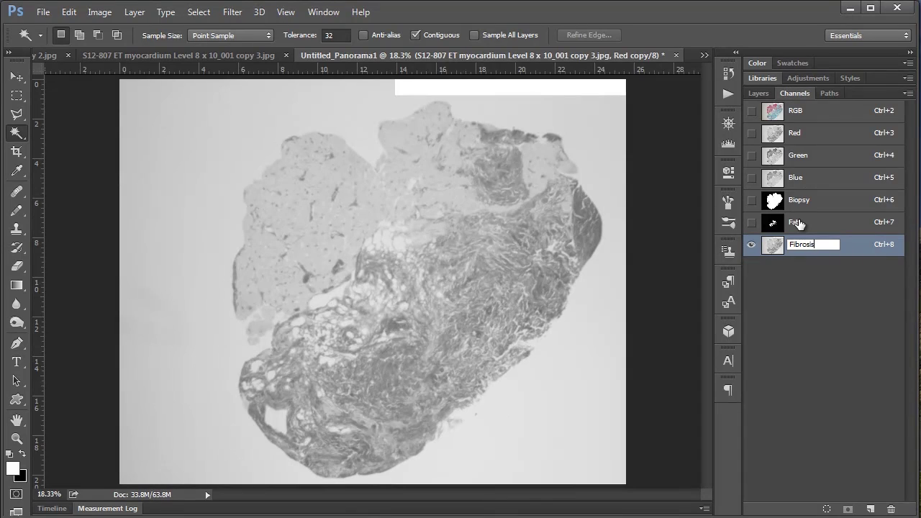
key(Return)
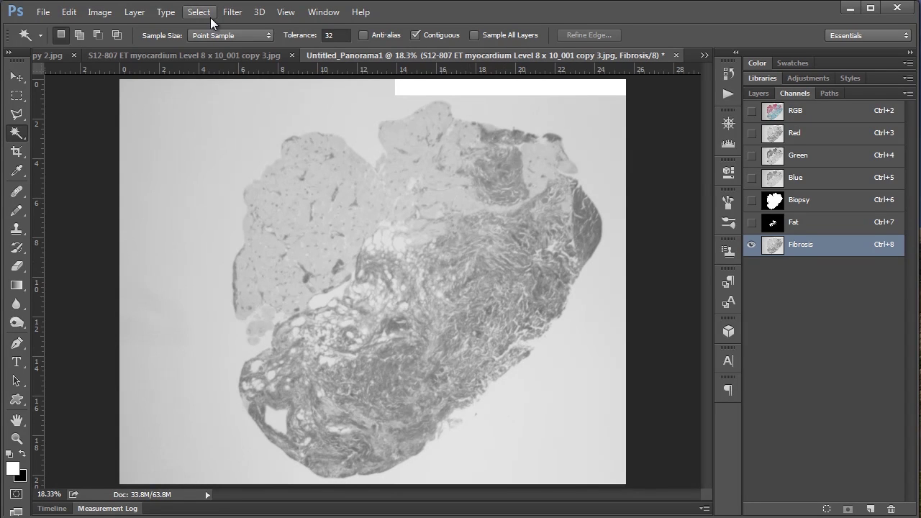
Open Image > Adjustments > Threshold on the Fibrosis channel and set the level to about 154
click(100, 13)
mouse_move(93, 49)
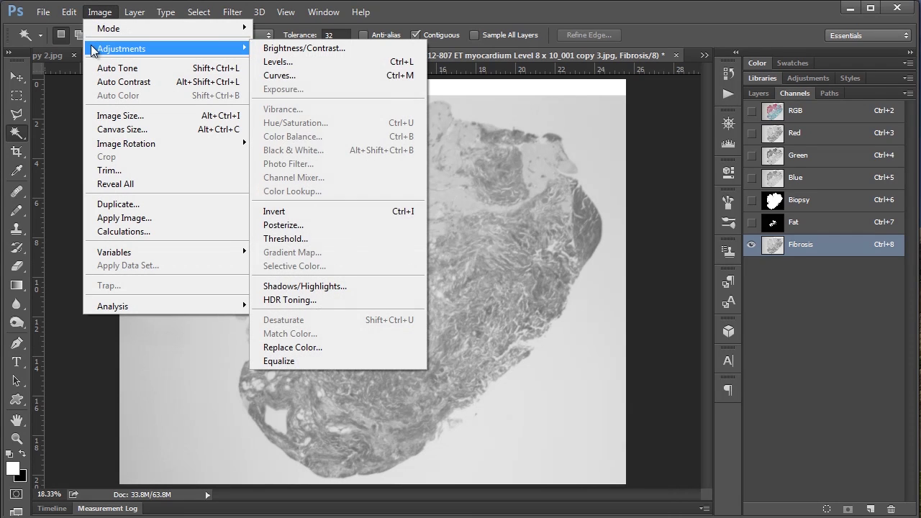
click(303, 239)
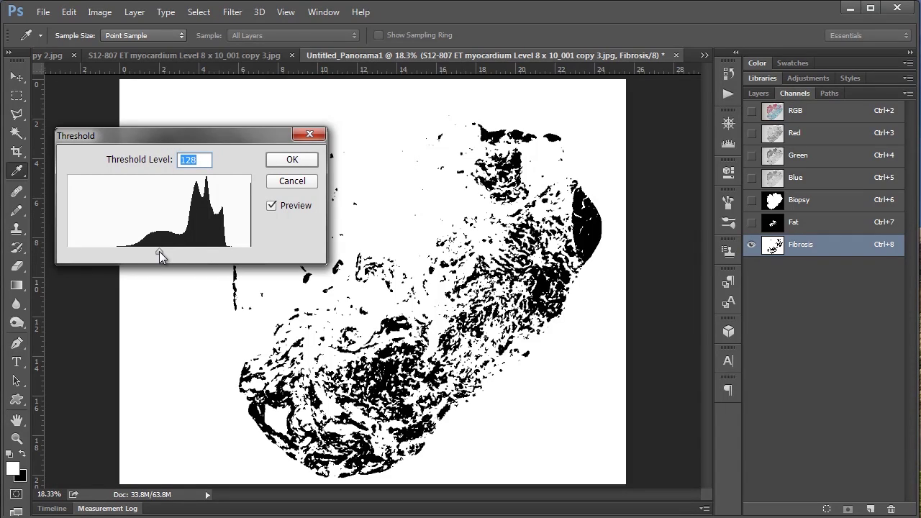
drag(159, 251, 177, 252)
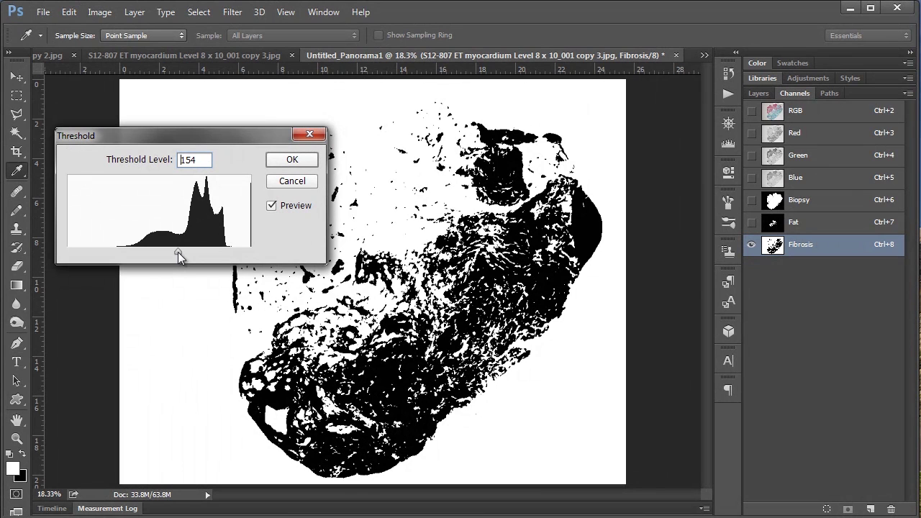
drag(178, 251, 178, 252)
Compare with the preview toggled, fine-tune the level to 155 and apply the threshold
click(272, 207)
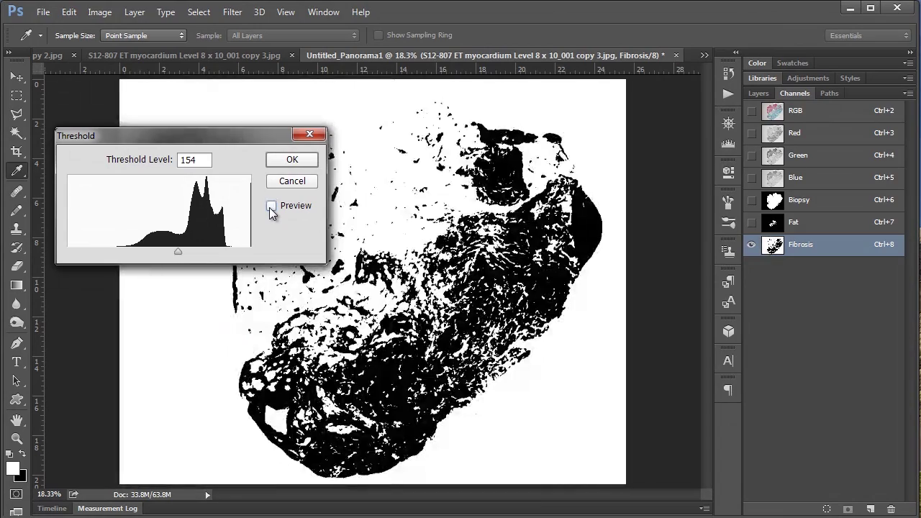
click(271, 207)
click(271, 207)
click(271, 207)
click(272, 209)
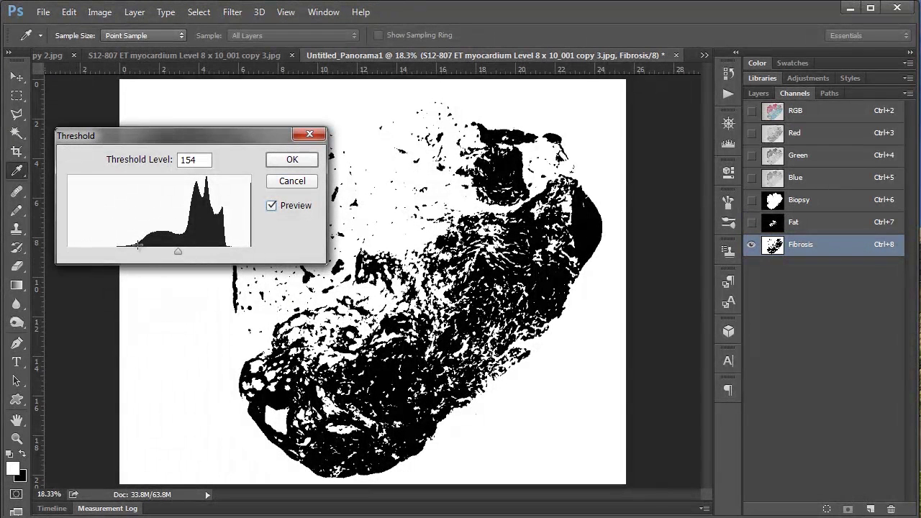
drag(177, 254, 178, 253)
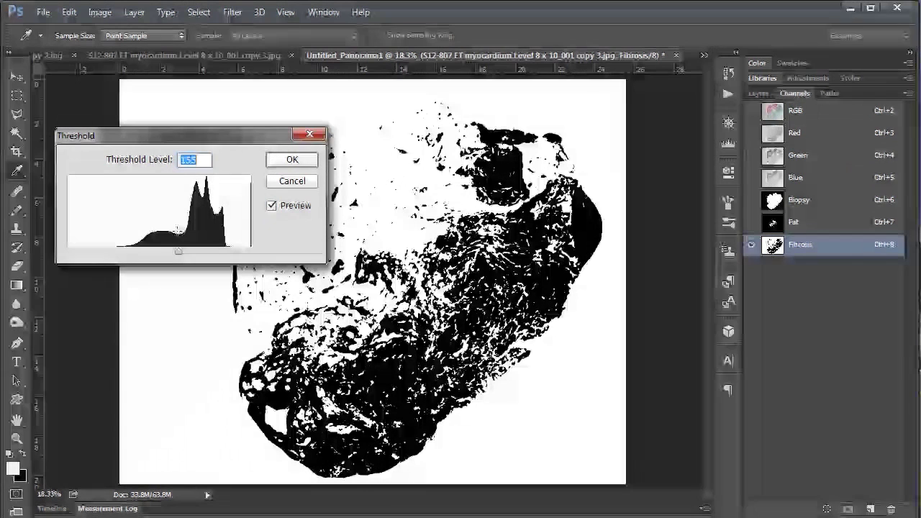
click(272, 206)
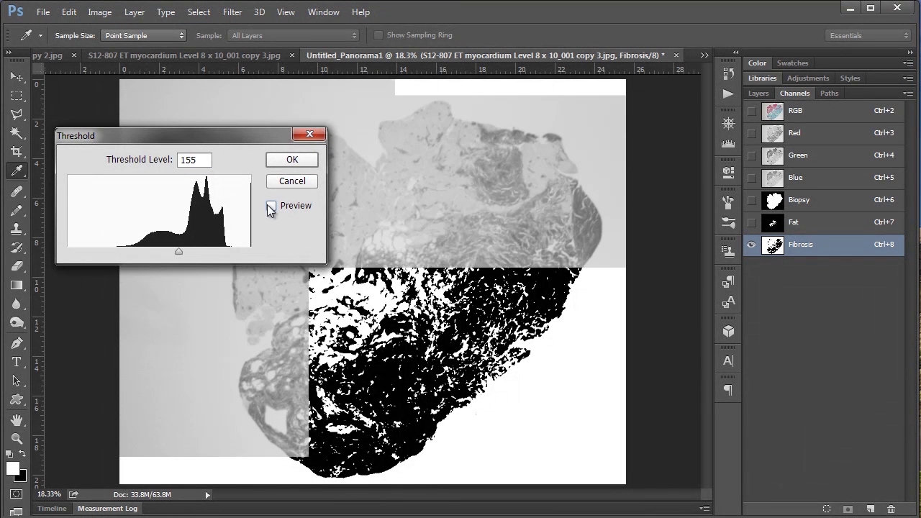
click(273, 206)
click(272, 205)
click(273, 205)
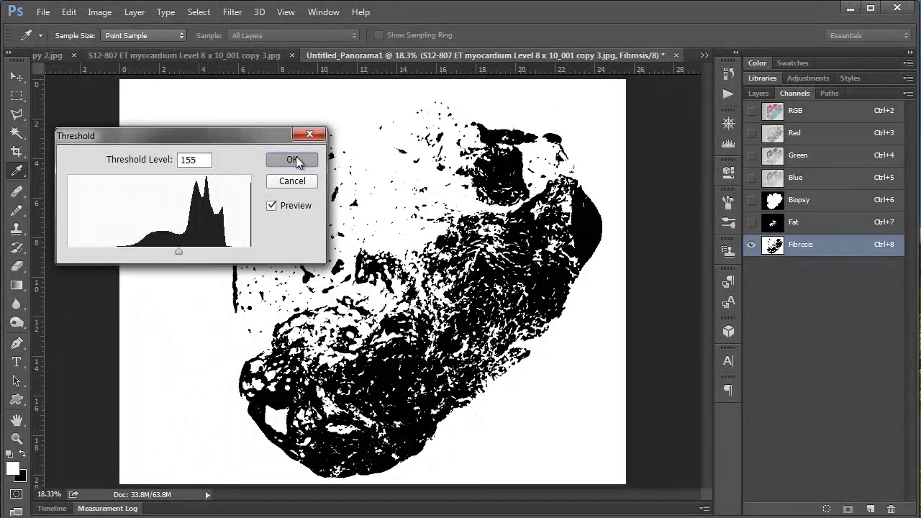
click(293, 160)
Check the Fat and Biopsy channels, then invert Fibrosis with Ctrl+I so fibrotic tissue is white
key(w)
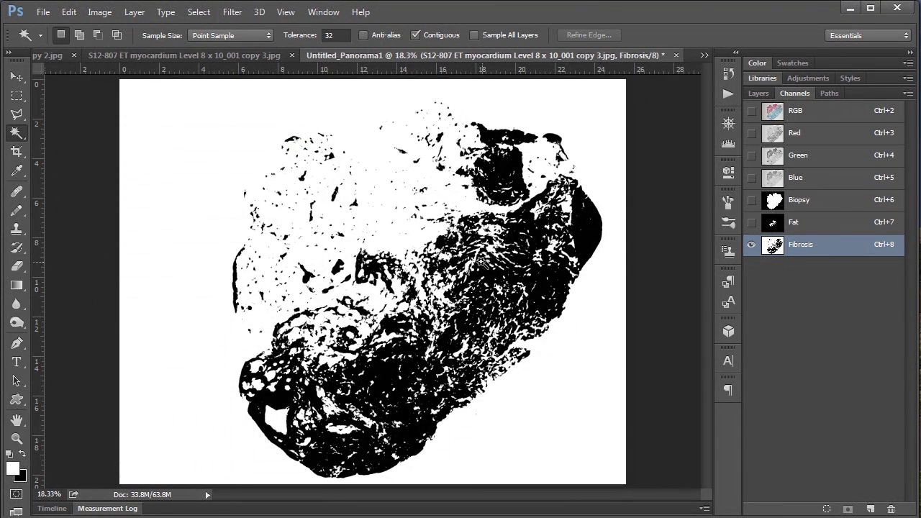
click(775, 224)
click(775, 201)
click(775, 223)
click(775, 245)
key(ctrl+i)
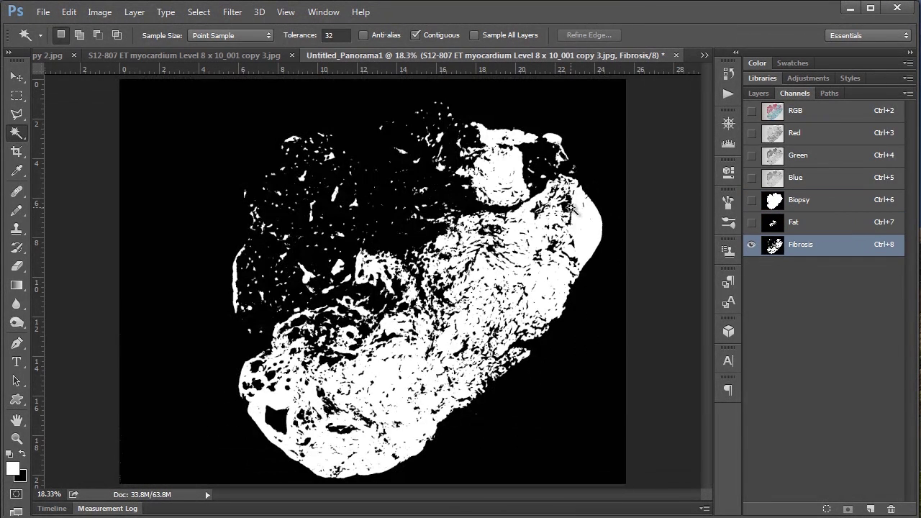
click(197, 12)
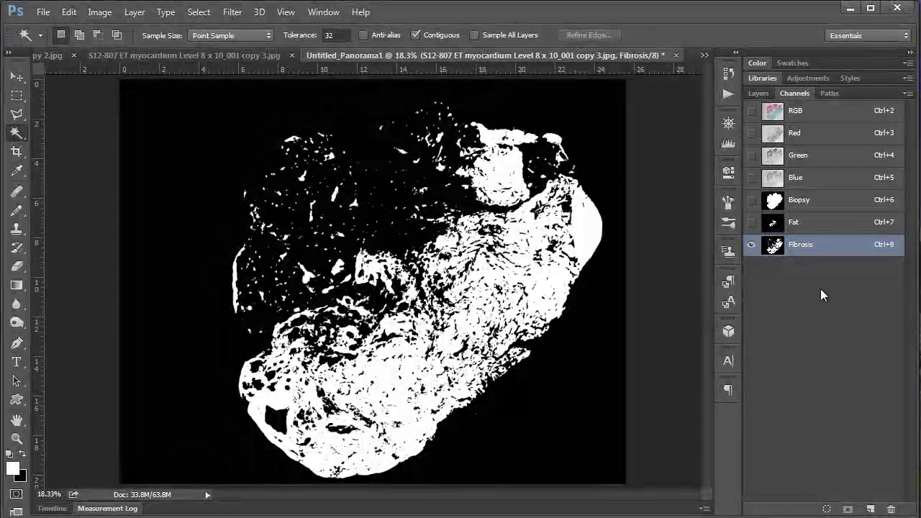
Flick through the Fat, Biopsy and Fibrosis channels, then display the Biopsy mask alone
click(774, 226)
click(774, 205)
click(776, 228)
click(777, 249)
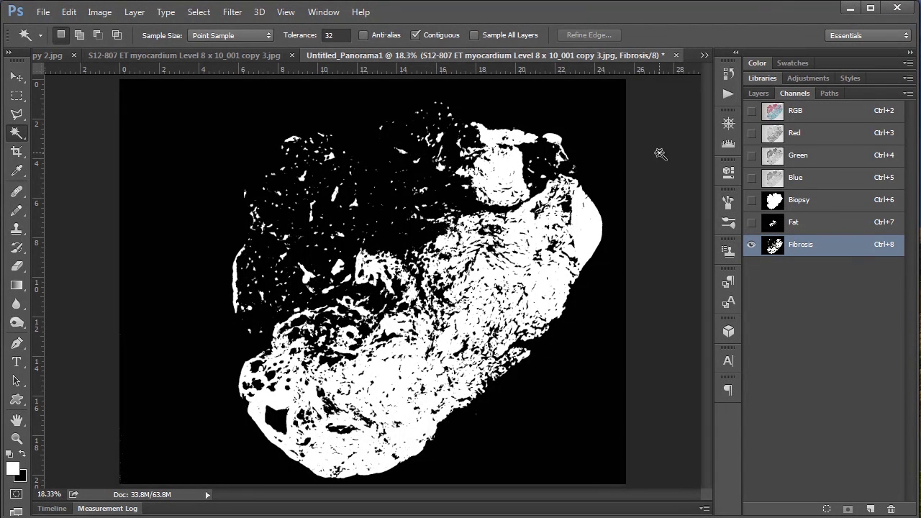
click(821, 206)
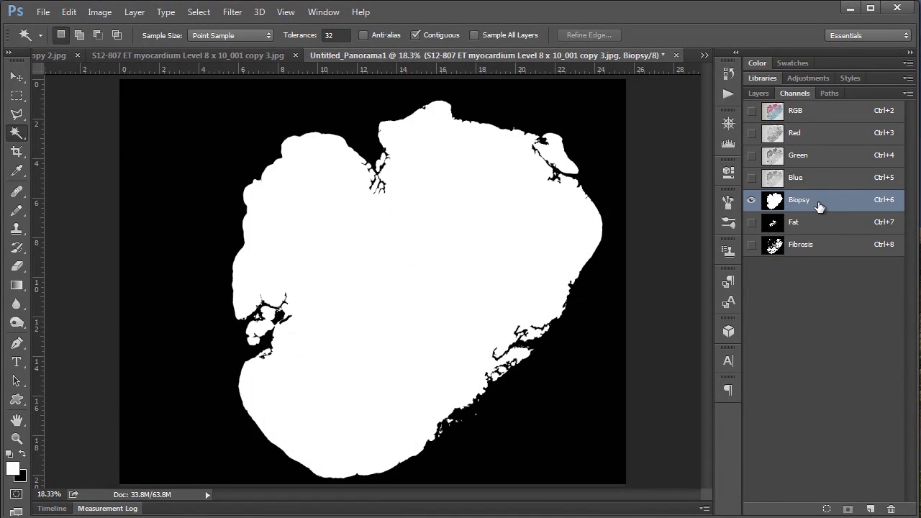
Load the Biopsy channel as a selection and open the Measurement Log from the Window menu
ctrl+click(776, 205)
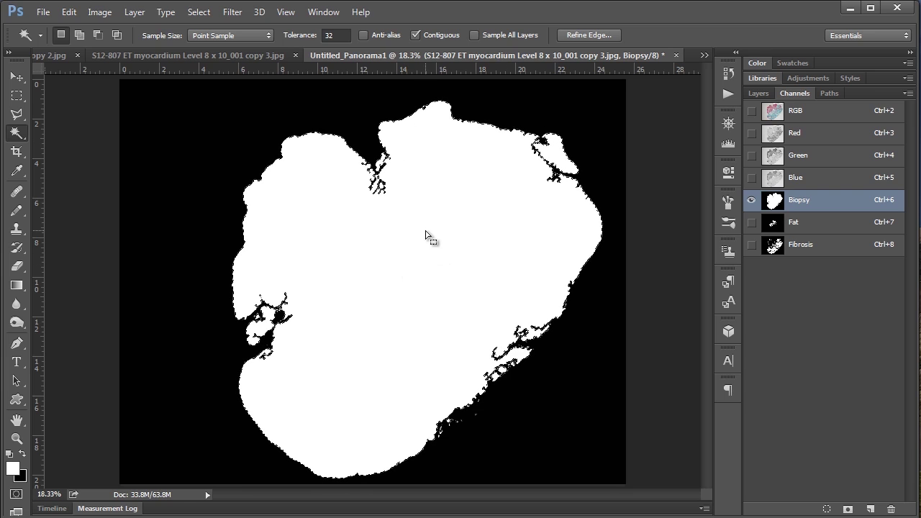
click(324, 12)
mouse_move(323, 12)
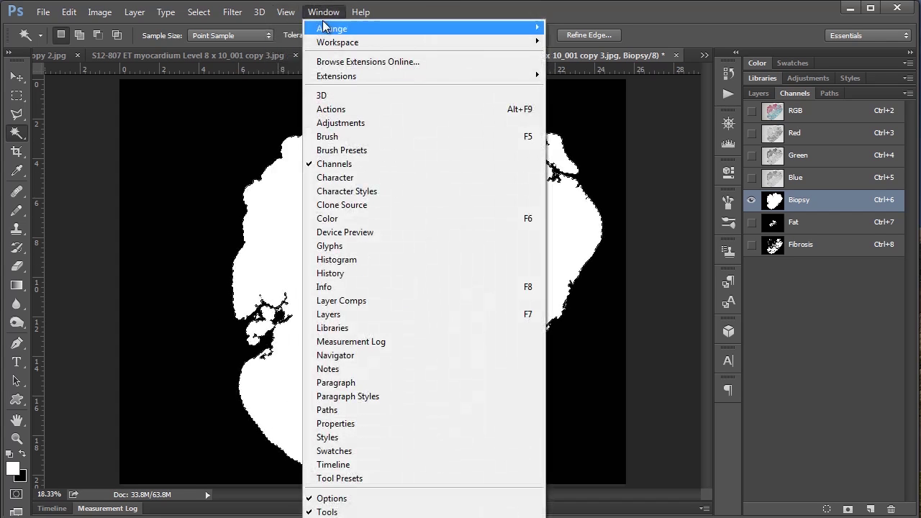
click(343, 344)
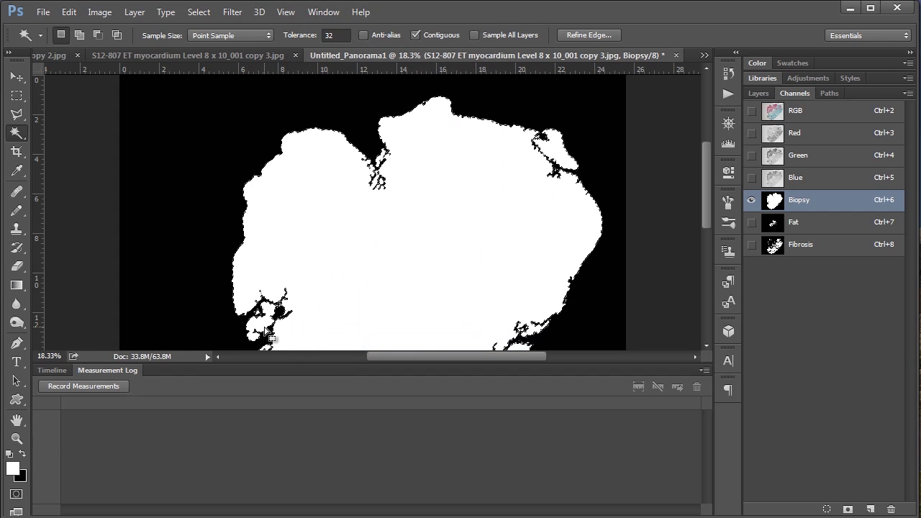
Set the Measurement Log's custom data points to record the selection Area
click(704, 372)
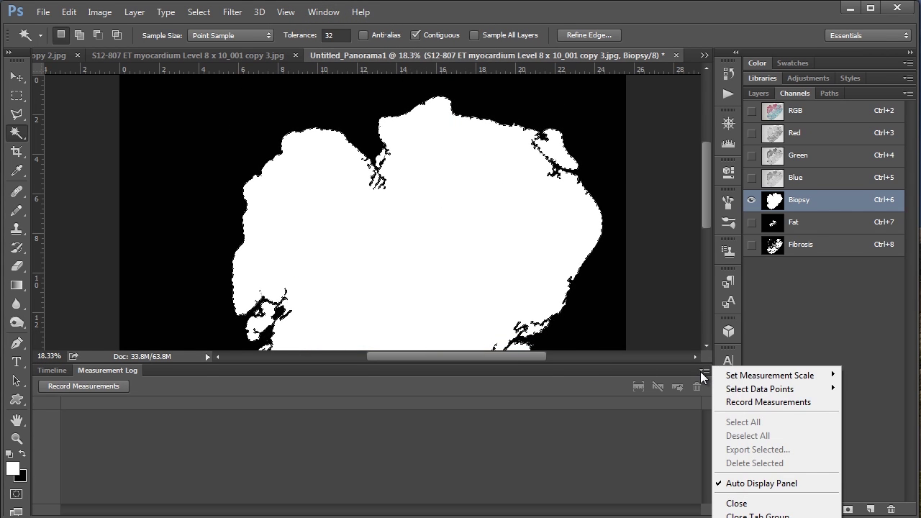
mouse_move(722, 391)
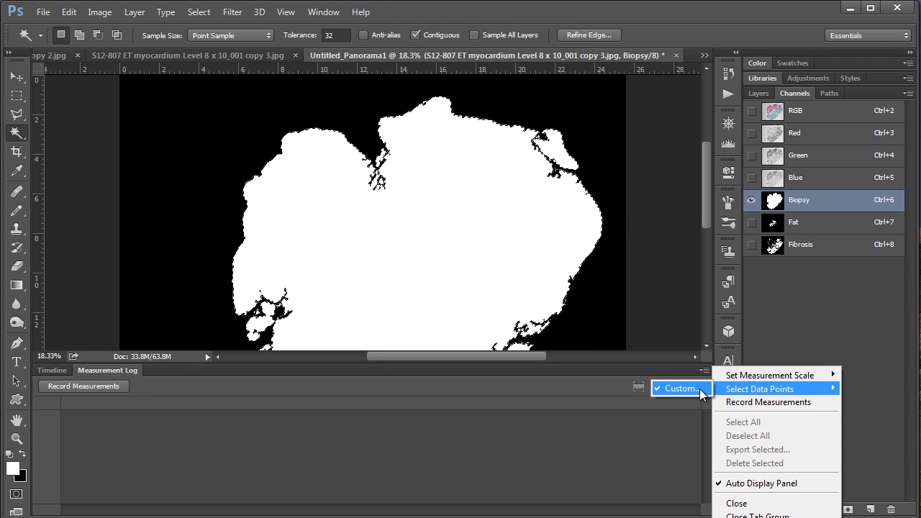
click(700, 389)
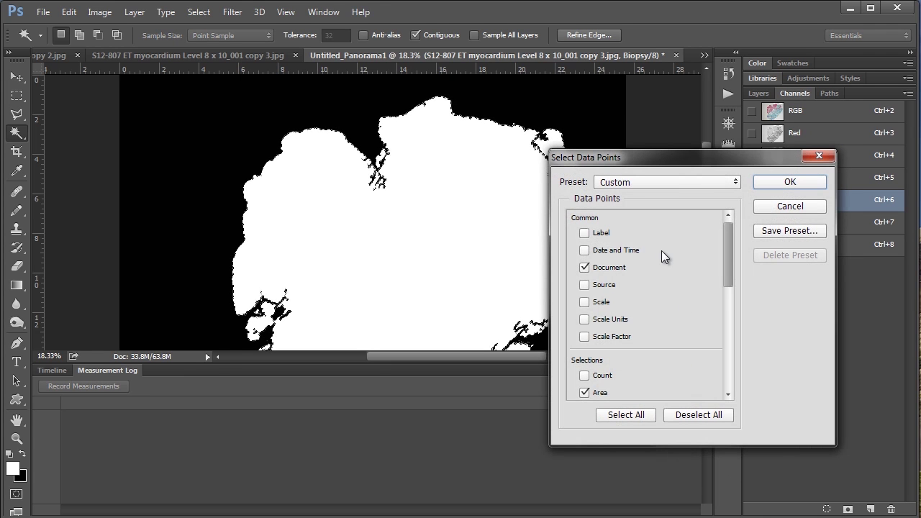
scroll(659, 250, down, 1)
scroll(658, 253, down, 1)
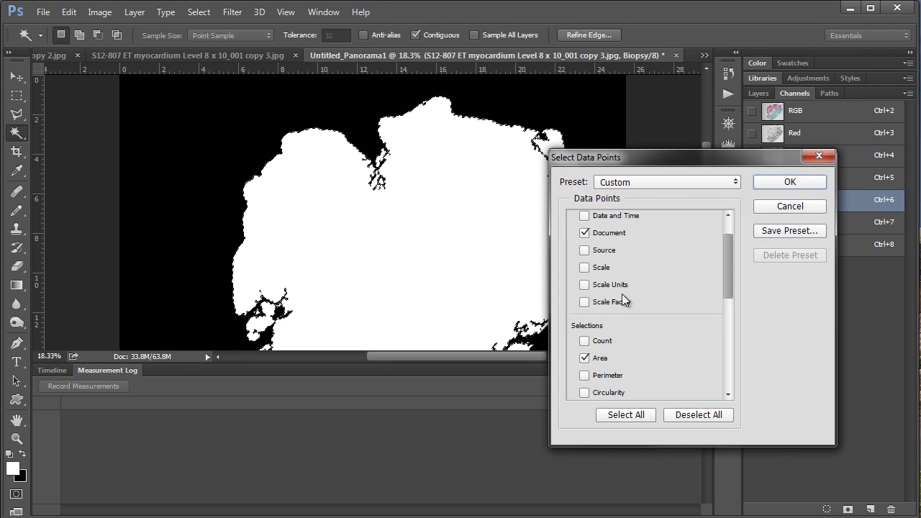
click(585, 357)
click(791, 183)
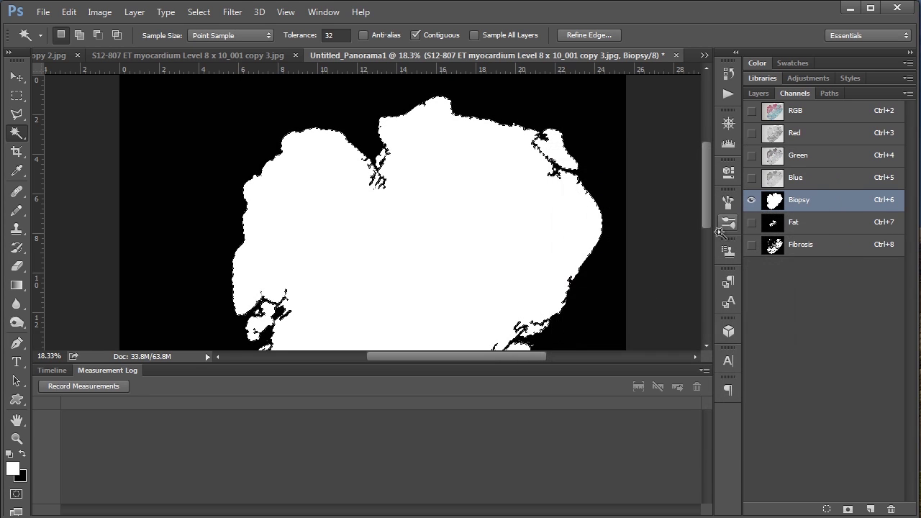
click(107, 388)
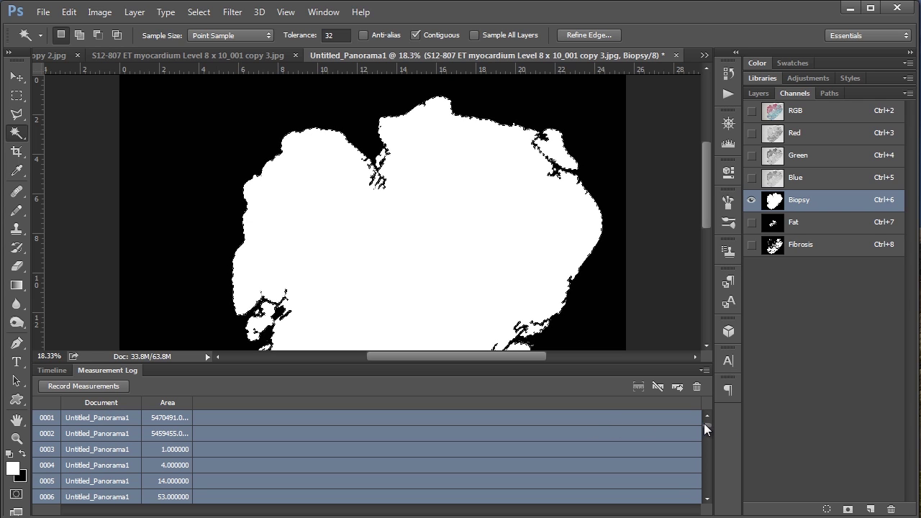
mouse_move(704, 424)
mouse_down()
mouse_move(701, 495)
mouse_move(711, 416)
mouse_up()
key(z)
drag(337, 128, 420, 208)
drag(355, 122, 436, 181)
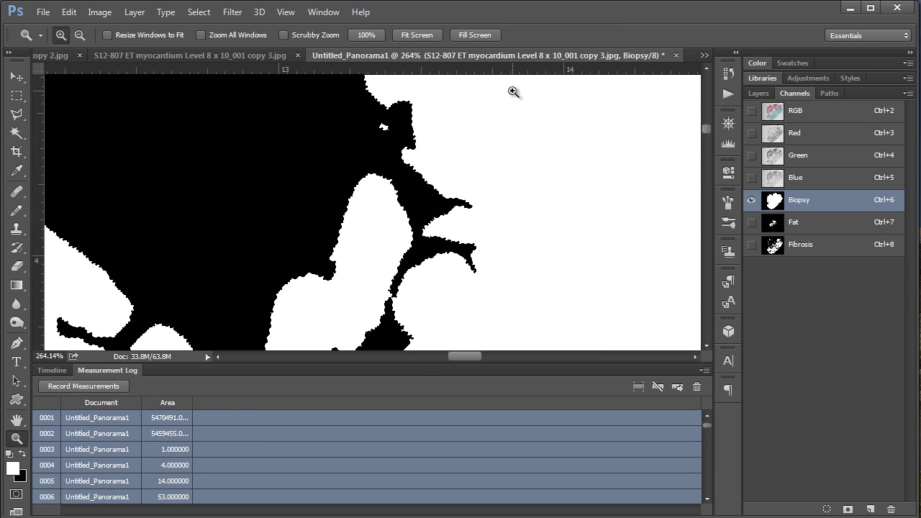
alt+click(514, 94)
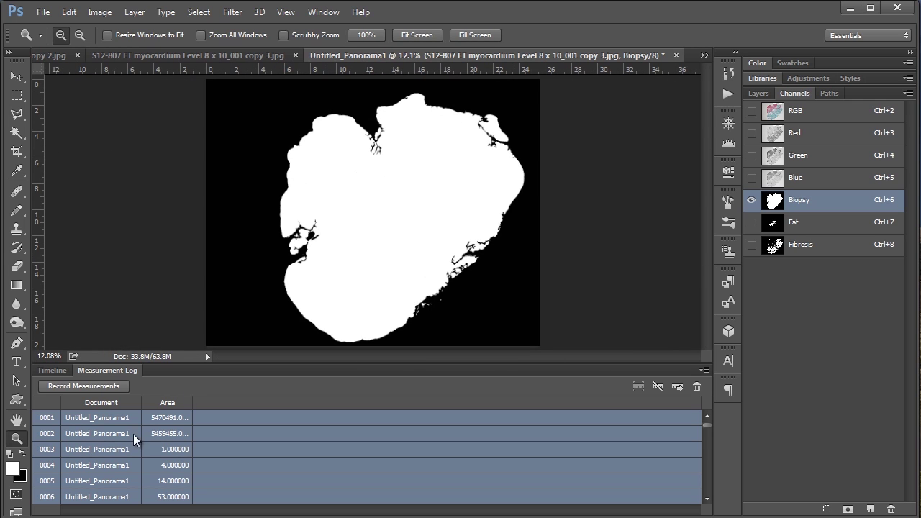
click(66, 417)
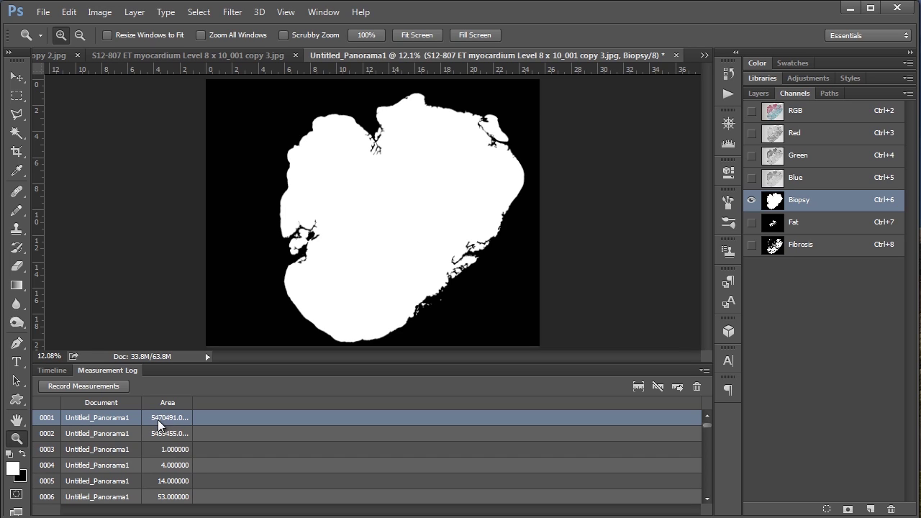
click(129, 432)
click(123, 448)
click(112, 467)
click(118, 492)
click(160, 419)
click(703, 370)
click(727, 422)
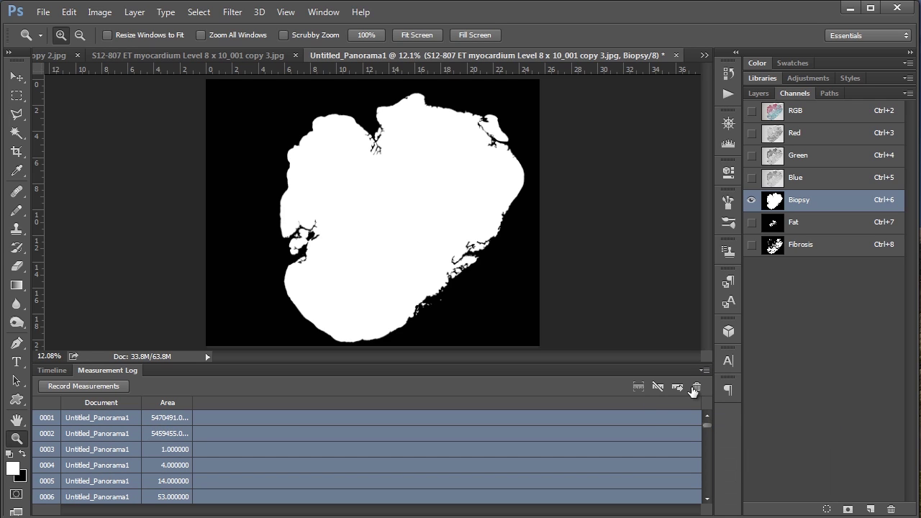
click(696, 387)
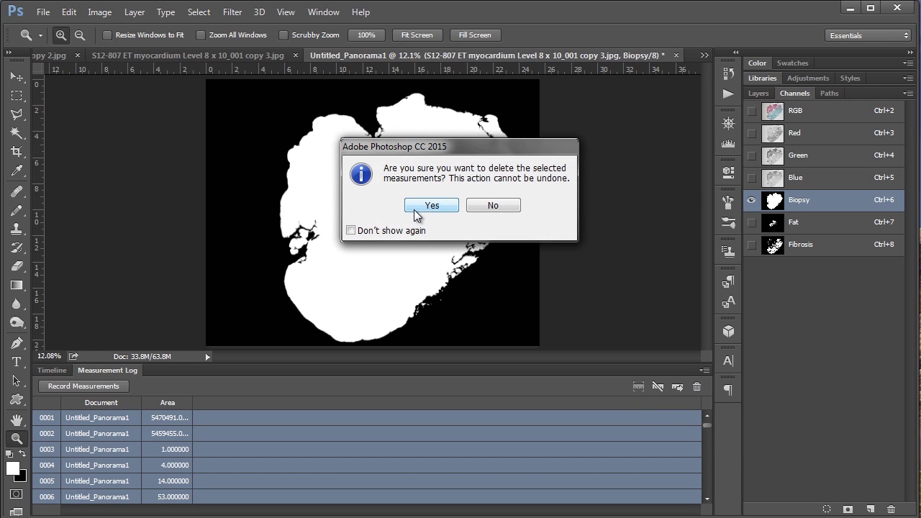
click(432, 206)
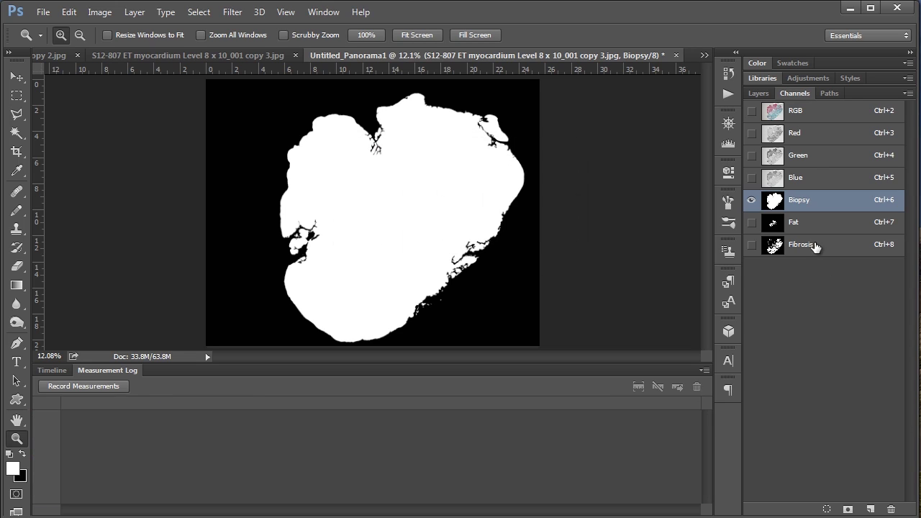
Record the Fat selection's Area measurements (463501, 441840, ...) and return to the Biopsy channel
click(776, 226)
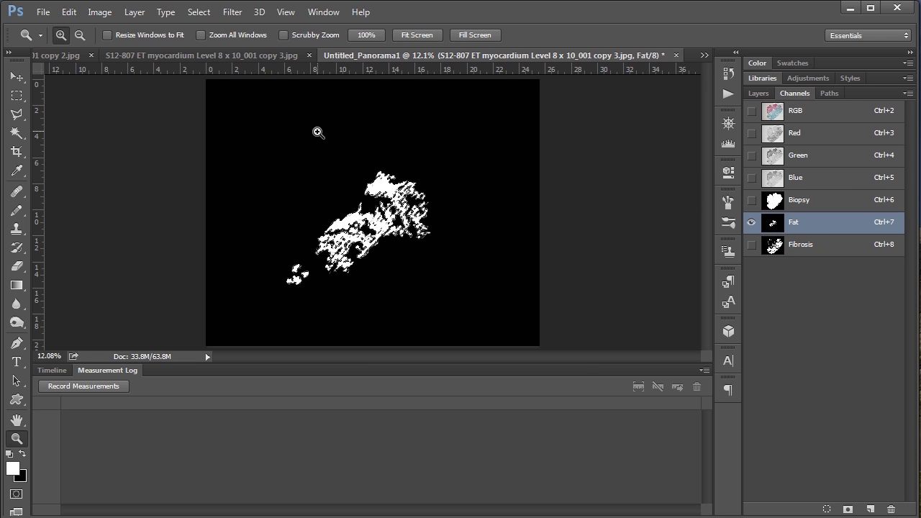
click(91, 384)
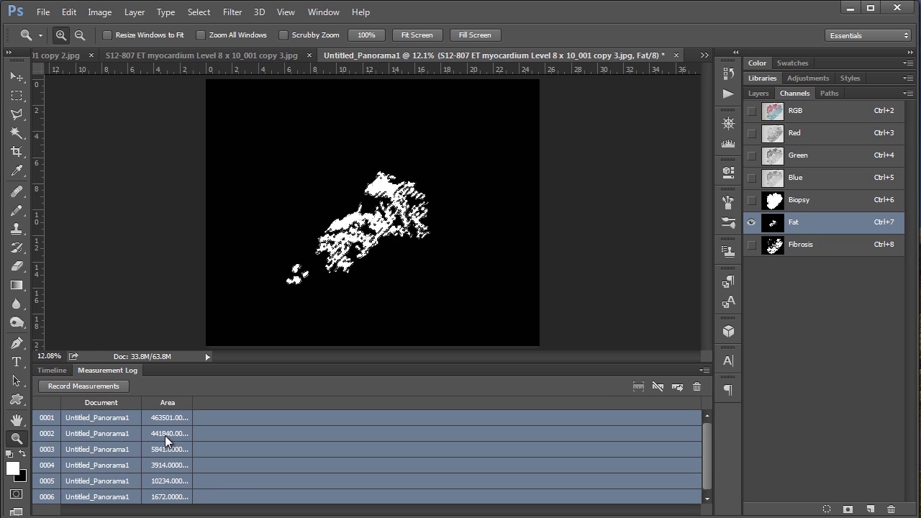
click(129, 419)
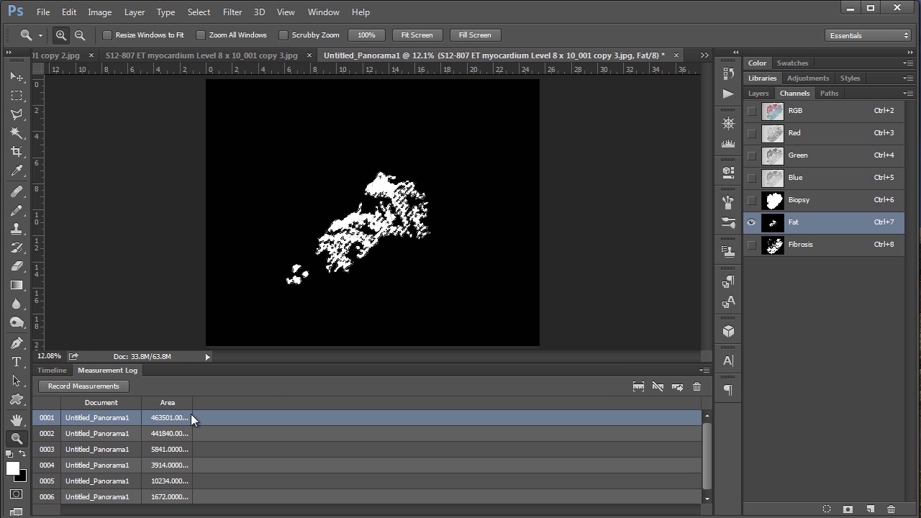
click(832, 205)
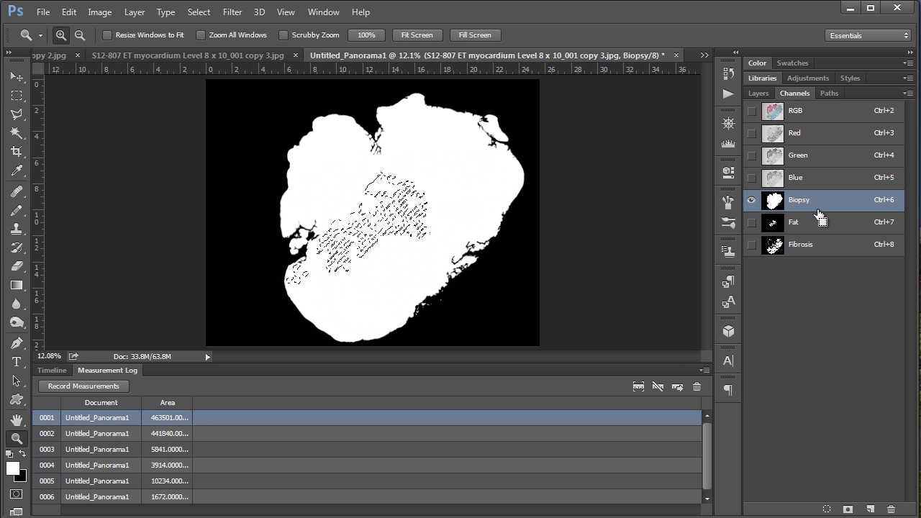
Deselect, return to the RGB composite and collapse the Measurement Log
key(ctrl+d)
click(821, 118)
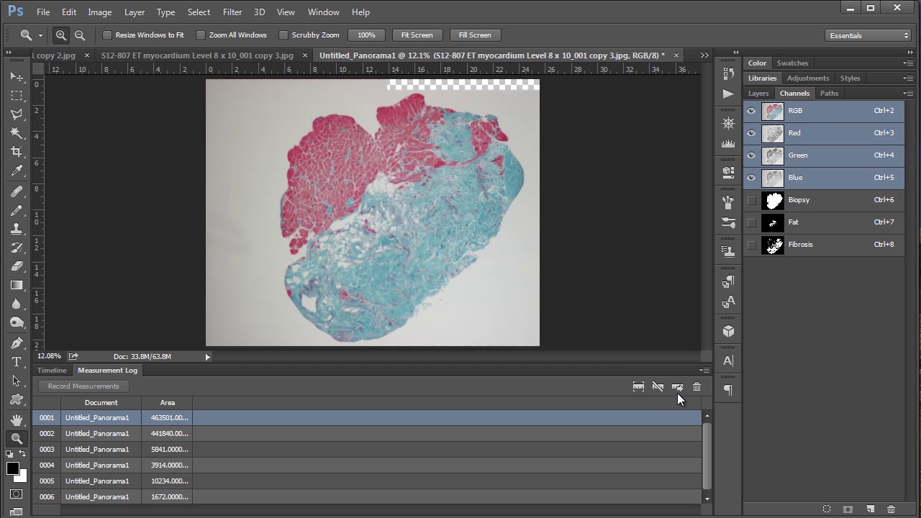
double_click(108, 371)
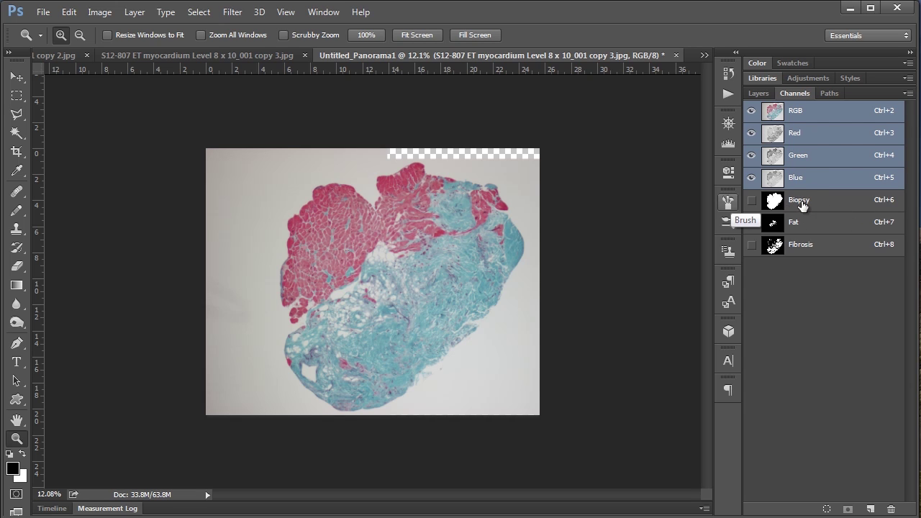
Check the Fibrosis mask, zoom in slightly, load Fibrosis as a selection, then deselect it
click(798, 255)
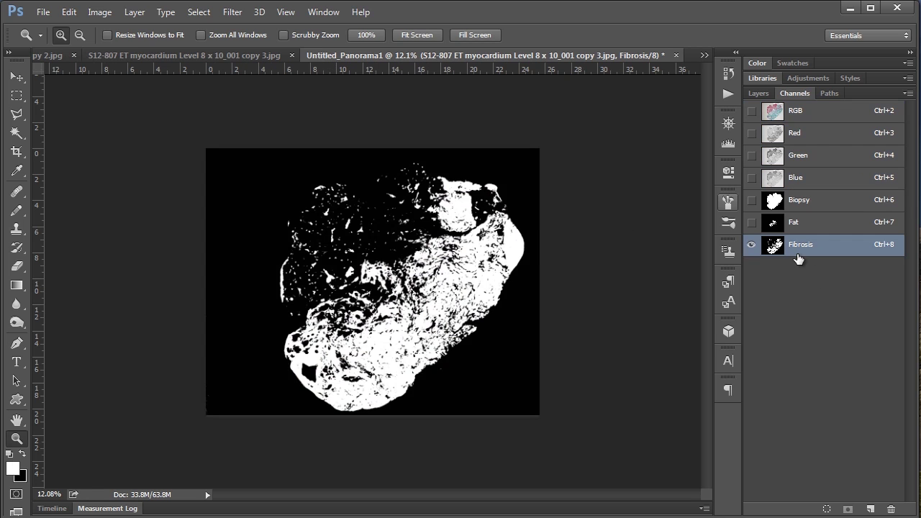
click(809, 119)
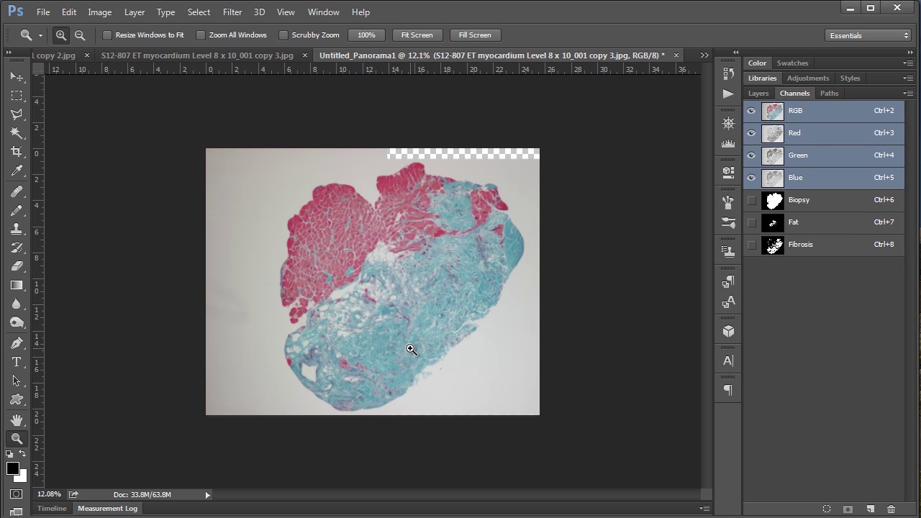
click(433, 321)
ctrl+click(776, 248)
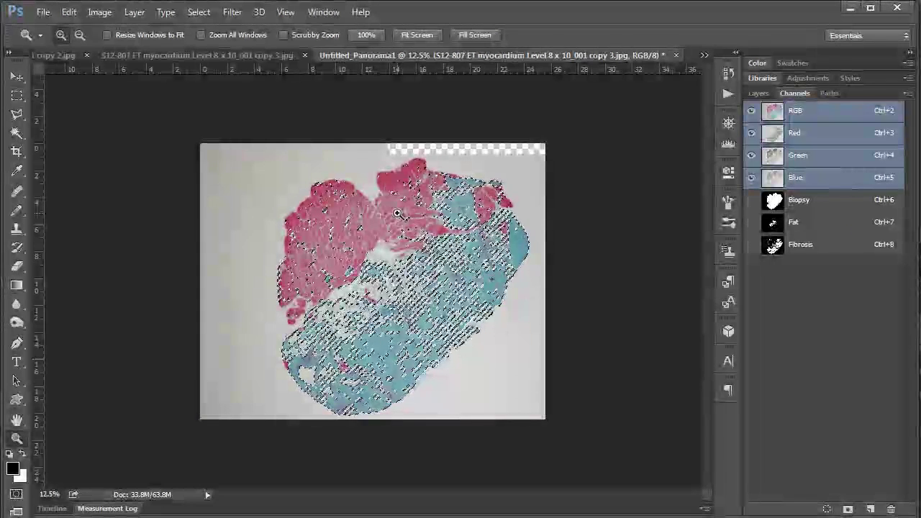
key(ctrl+d)
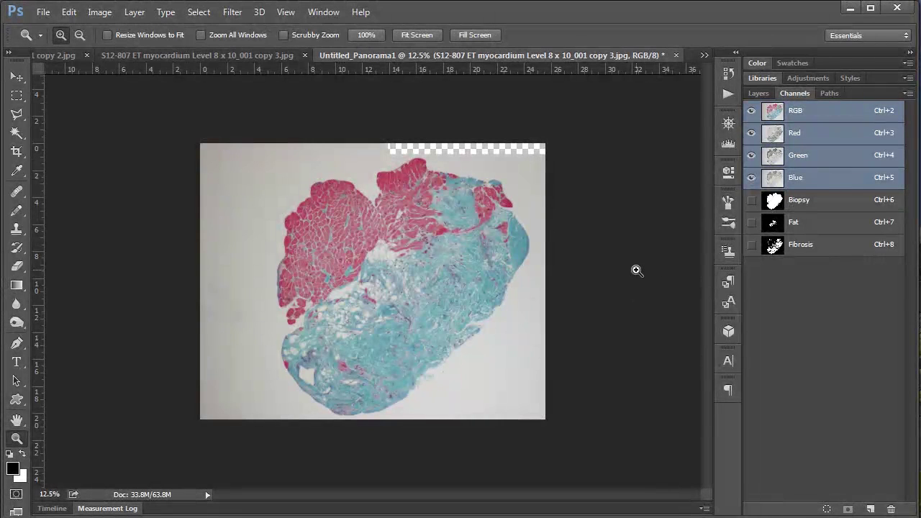